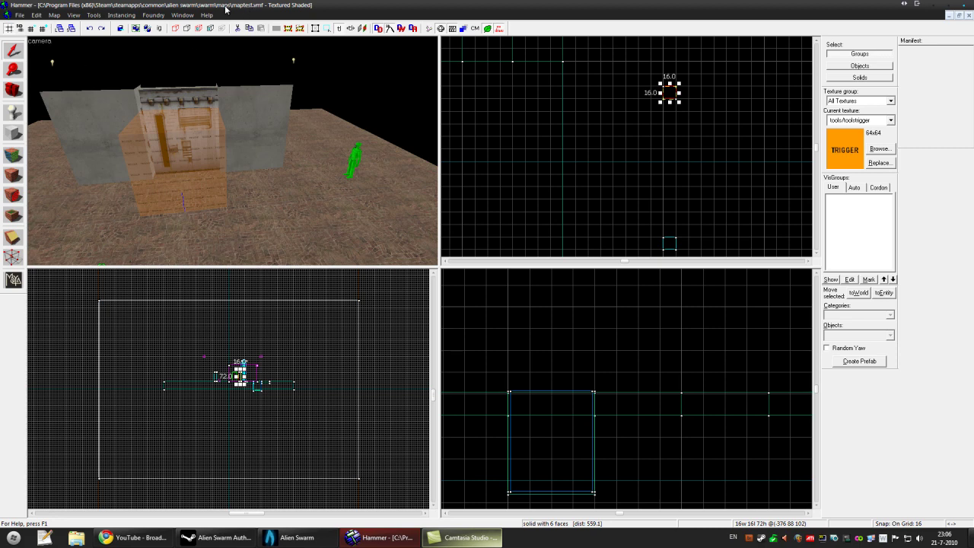
- Navigate the 3D view to the corridor and select the floor brushes and map group
key(z)
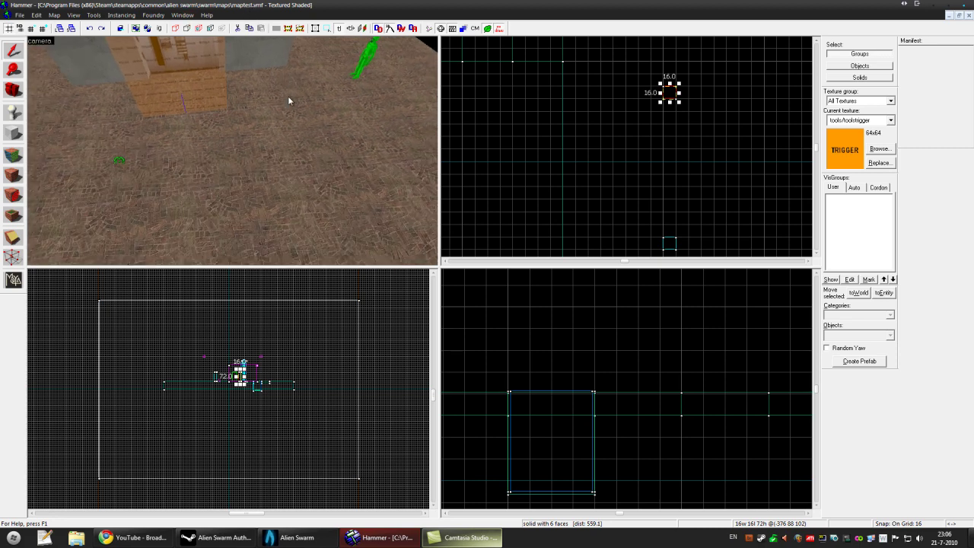
key(s)
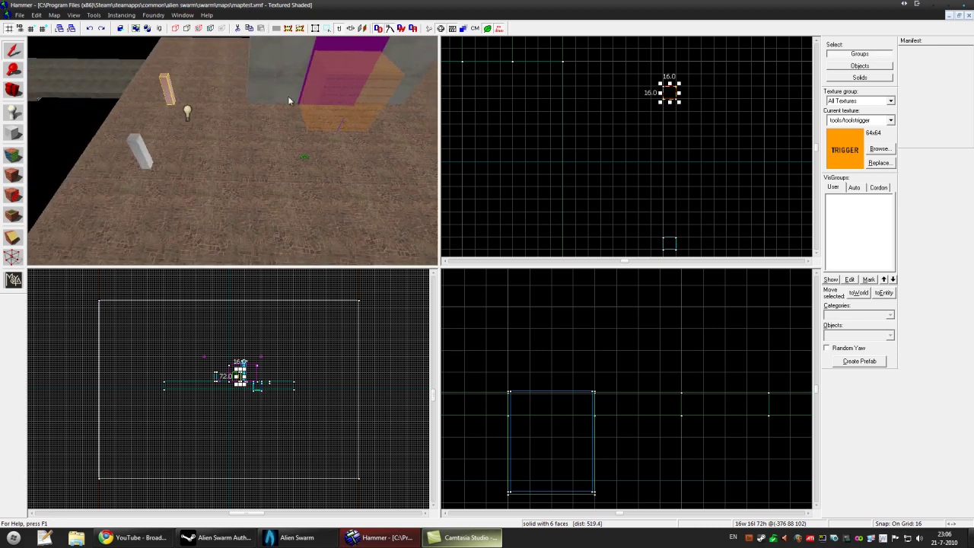
key(Left)
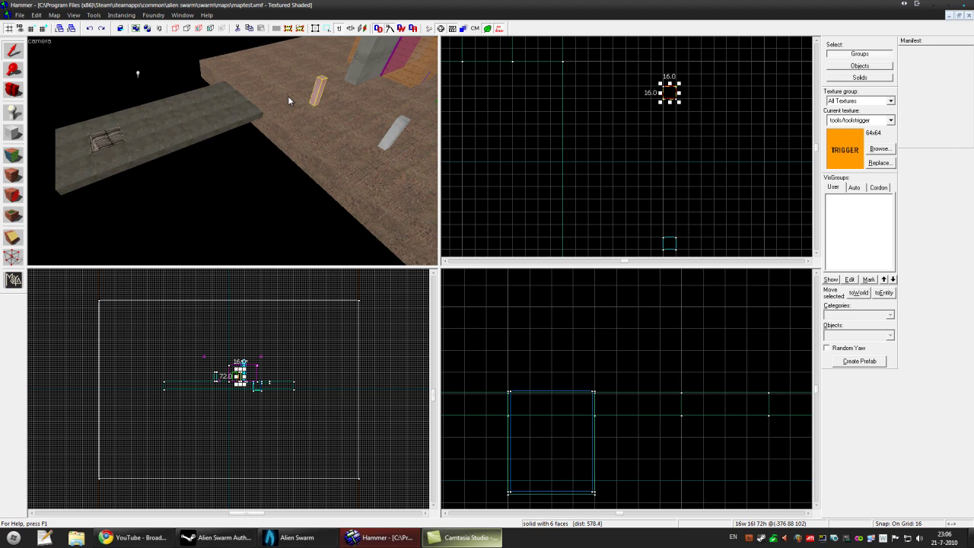
key(ctrl+z)
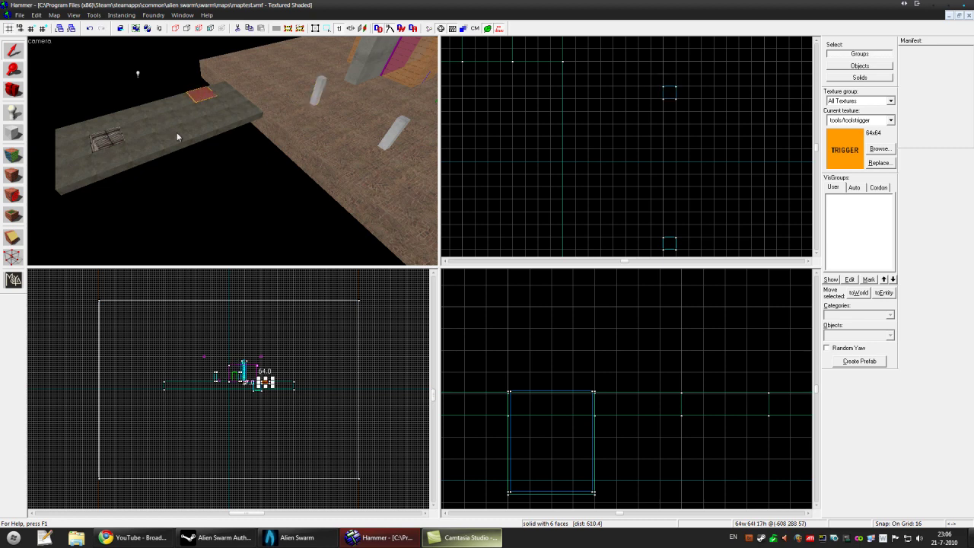
click(115, 143)
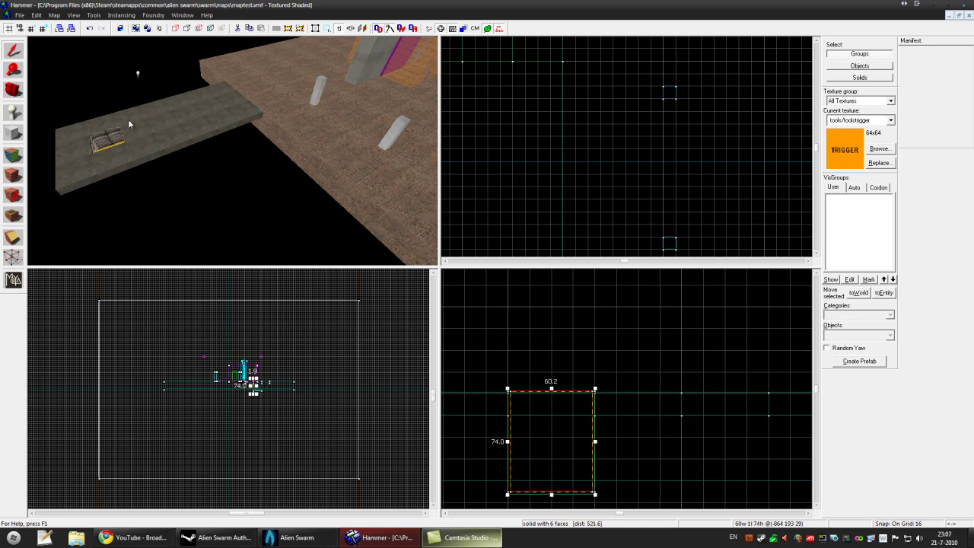
click(324, 116)
click(159, 179)
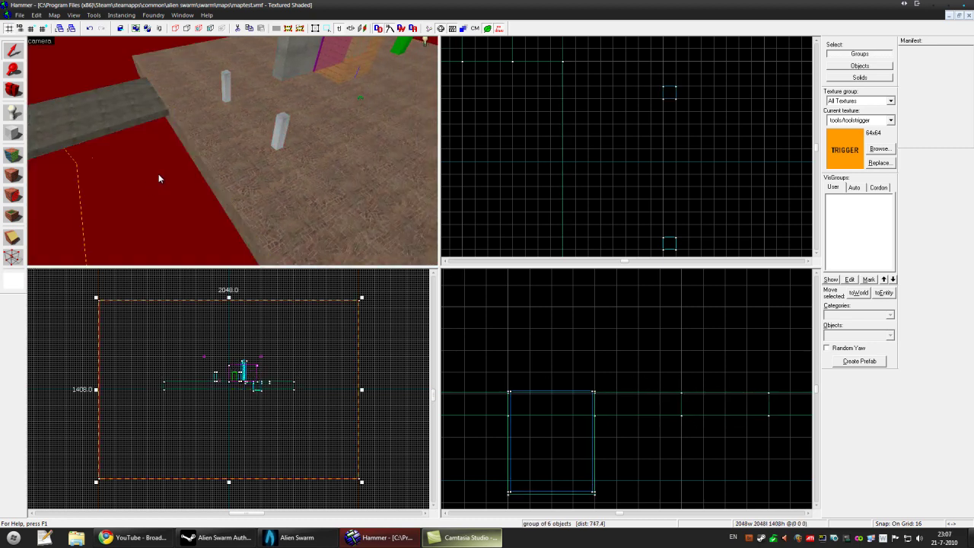
- Make tools/toolstrigger the current texture for new block brushes
click(13, 133)
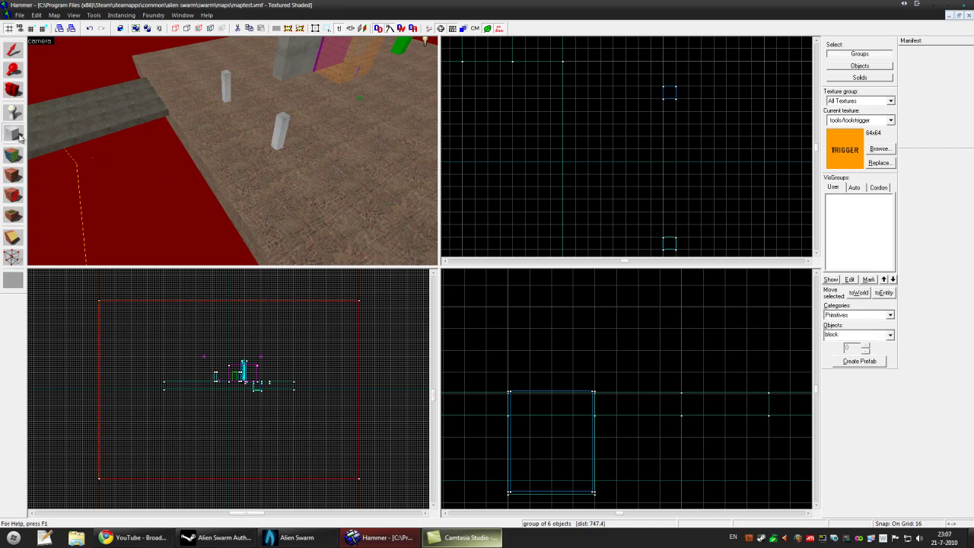
click(880, 150)
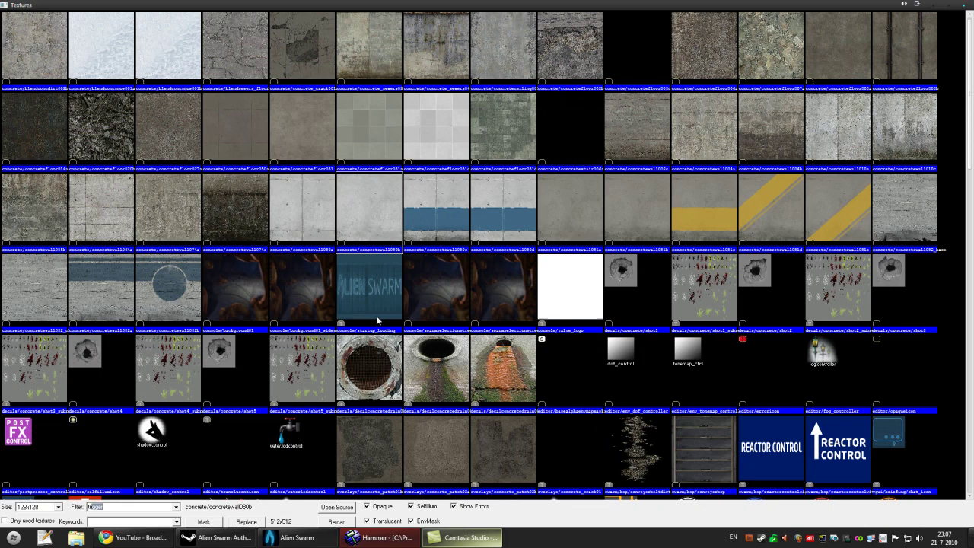
text(trigger)
double_click(162, 28)
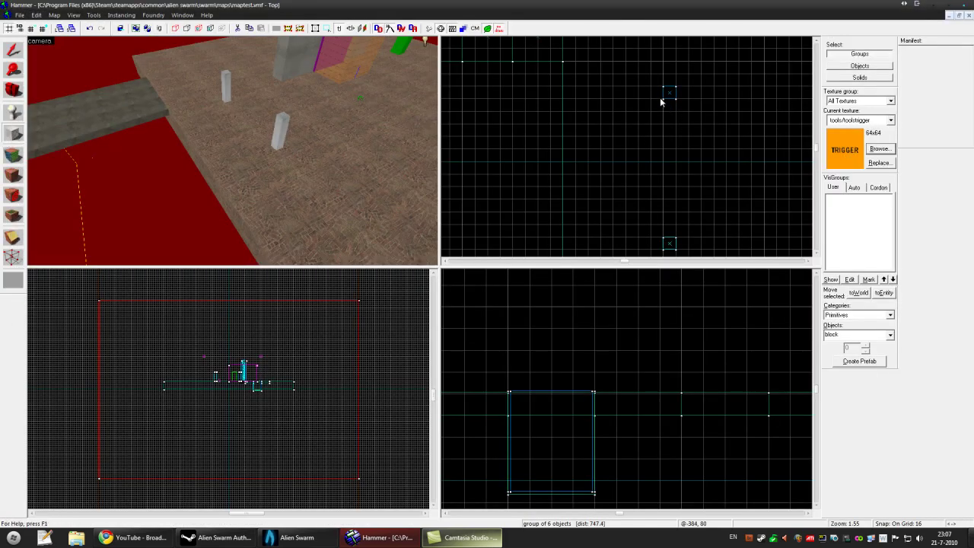
- Outline a narrow block between the two pillars, its bottom at floor level
drag(661, 96, 678, 242)
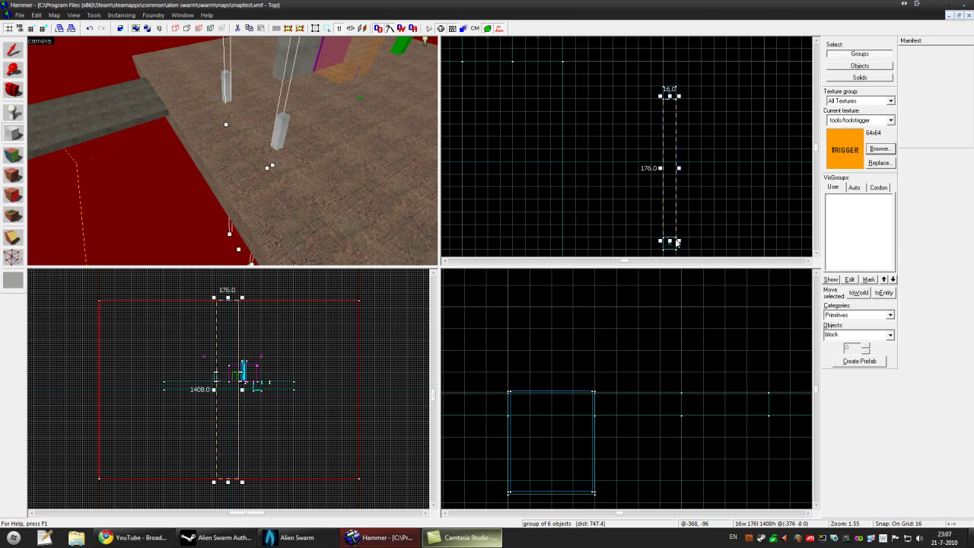
drag(228, 298, 232, 377)
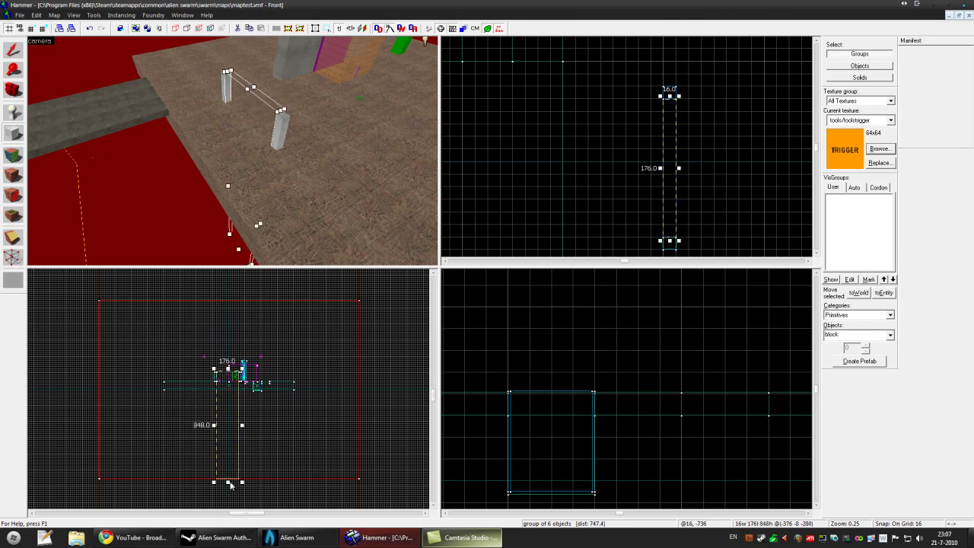
drag(230, 485, 233, 384)
scroll(257, 108, up, 3)
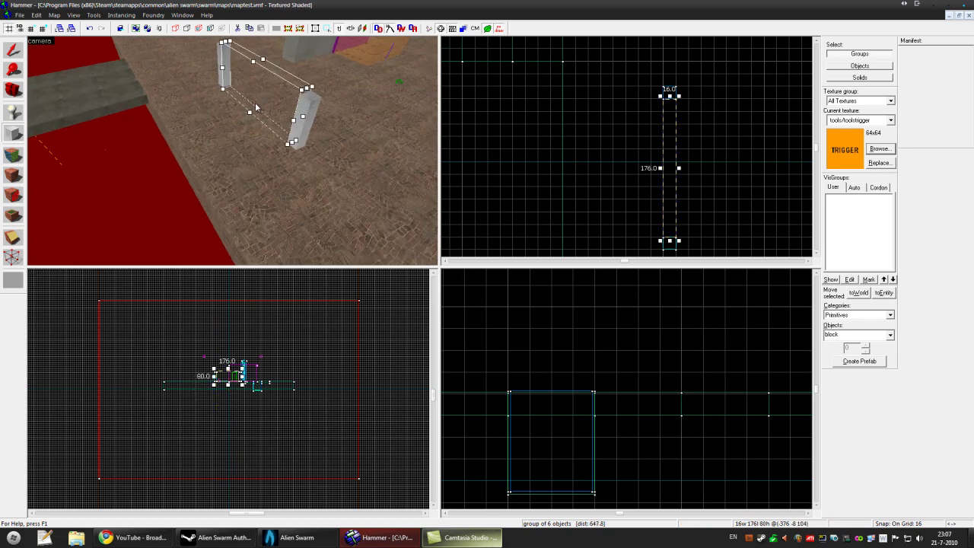
scroll(257, 109, up, 2)
scroll(226, 368, up, 4)
scroll(227, 368, up, 3)
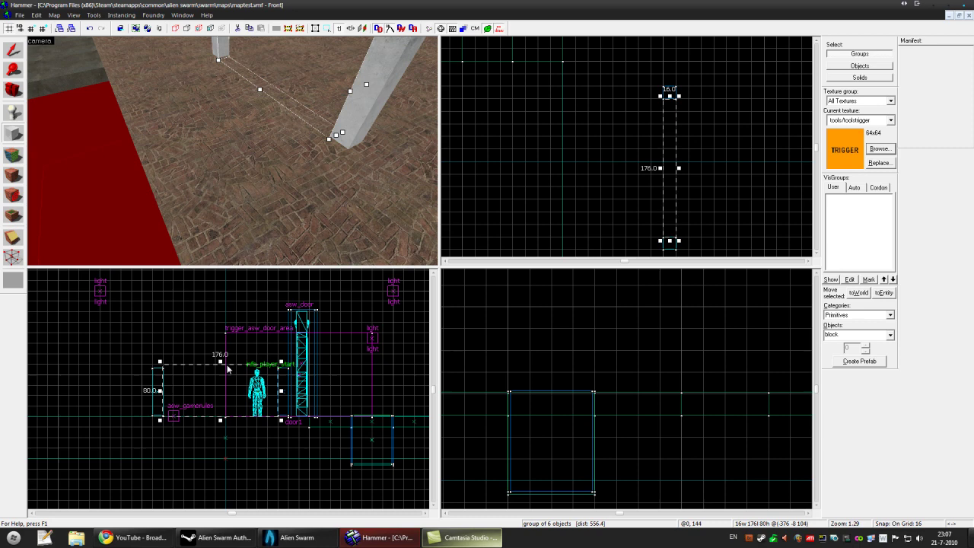
- Resize the block to 74 units high on a finer grid and create the trigger brush
drag(220, 363, 218, 368)
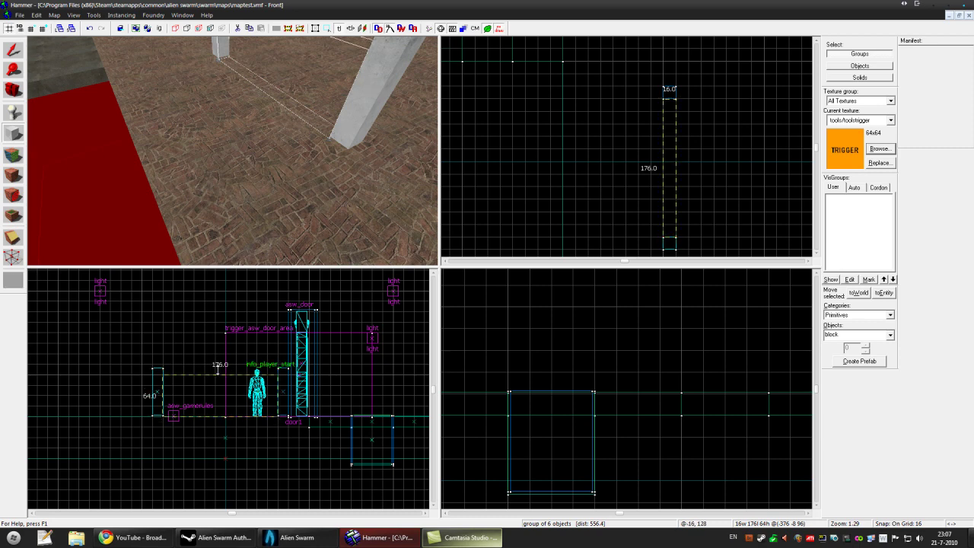
scroll(217, 367, up, 4)
key(bracketleft)
key(bracketleft)
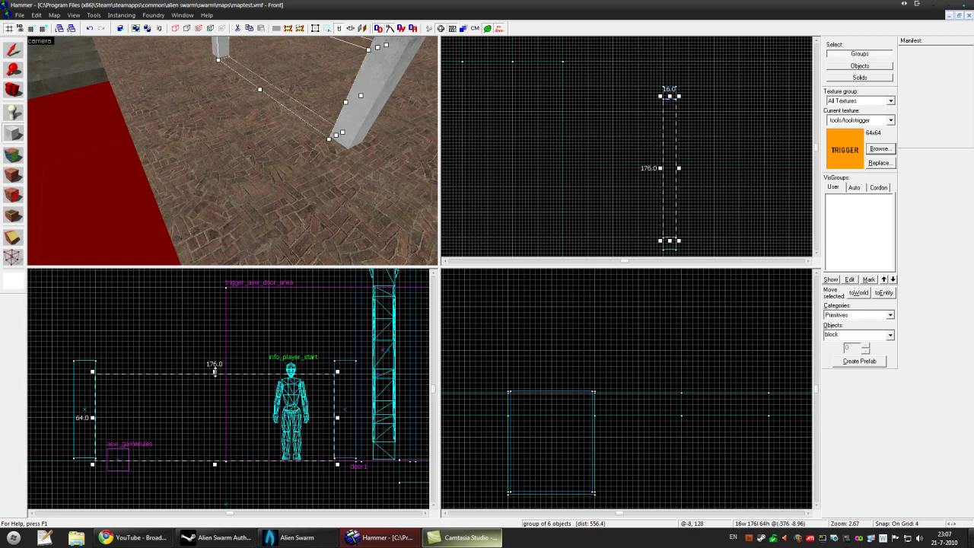
drag(215, 372, 217, 357)
key(bracketleft)
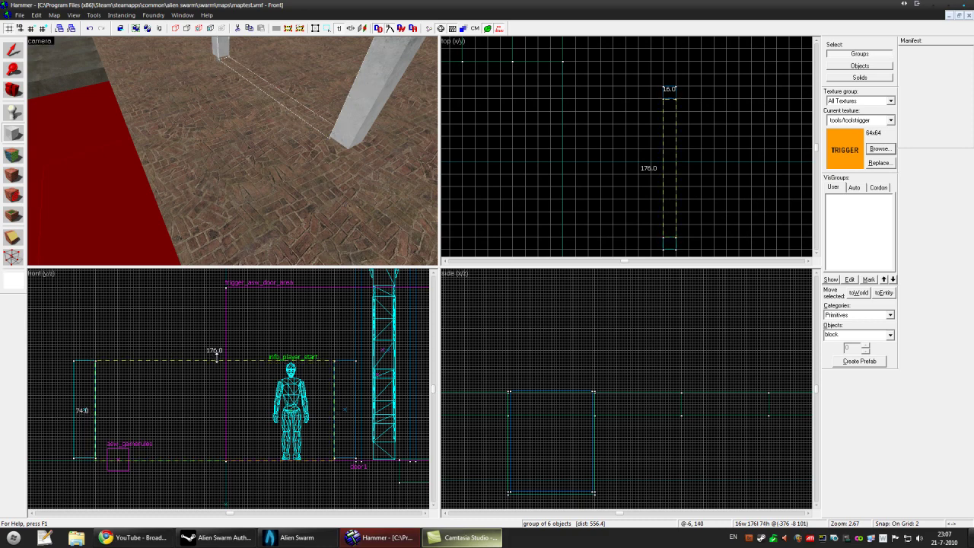
key(Return)
key(ctrl+shift+e)
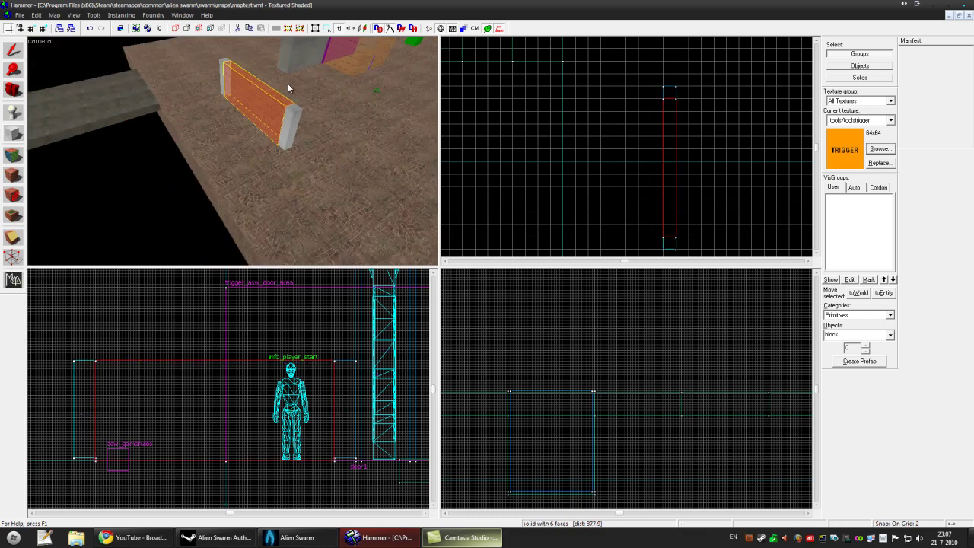
key(w)
key(w)
key(w)
key(w)
key(w)
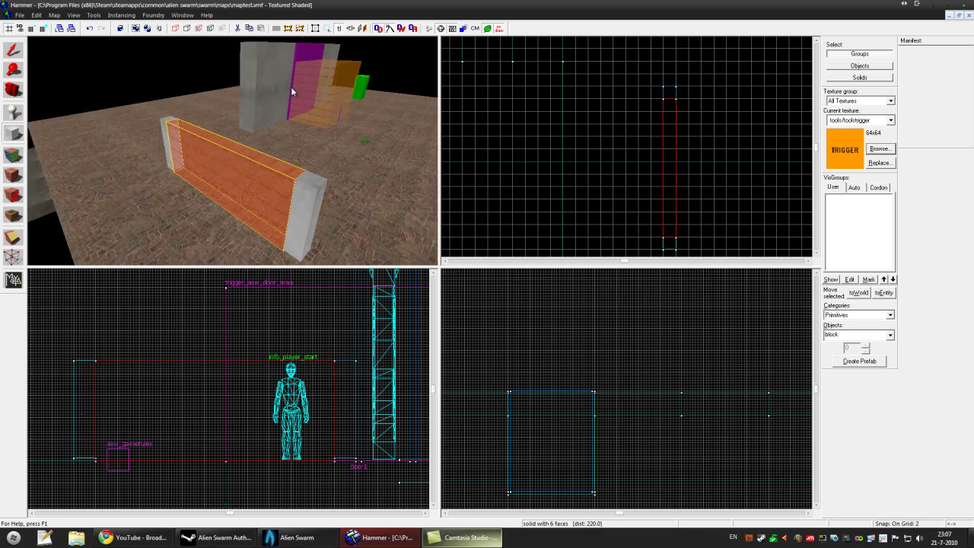
key(Left)
key(Left)
key(Left)
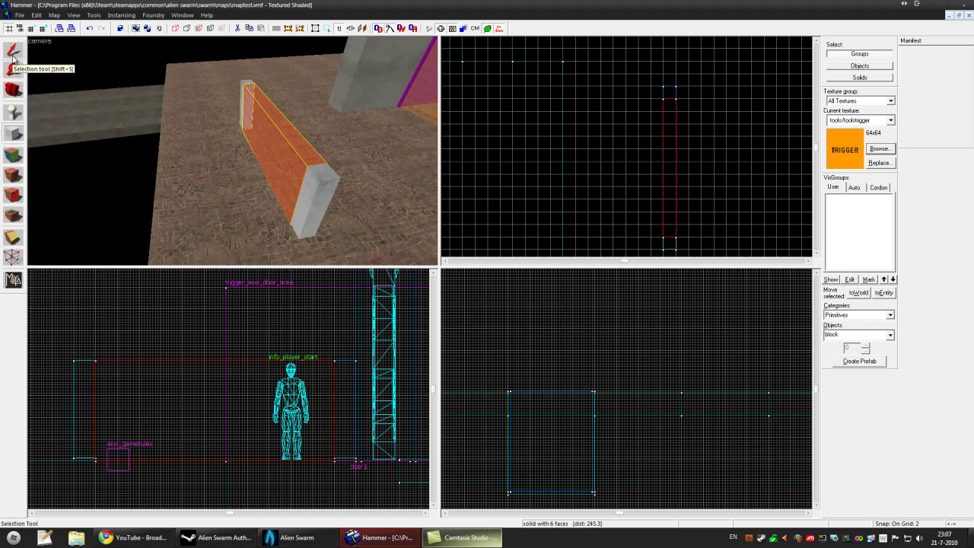
- Place a new point entity on the floor beside the trigger block
click(13, 113)
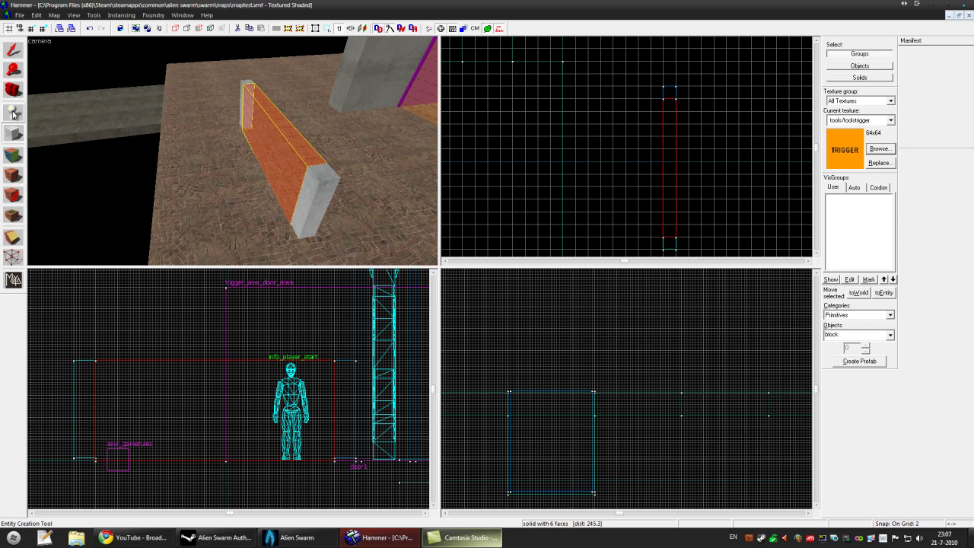
click(13, 112)
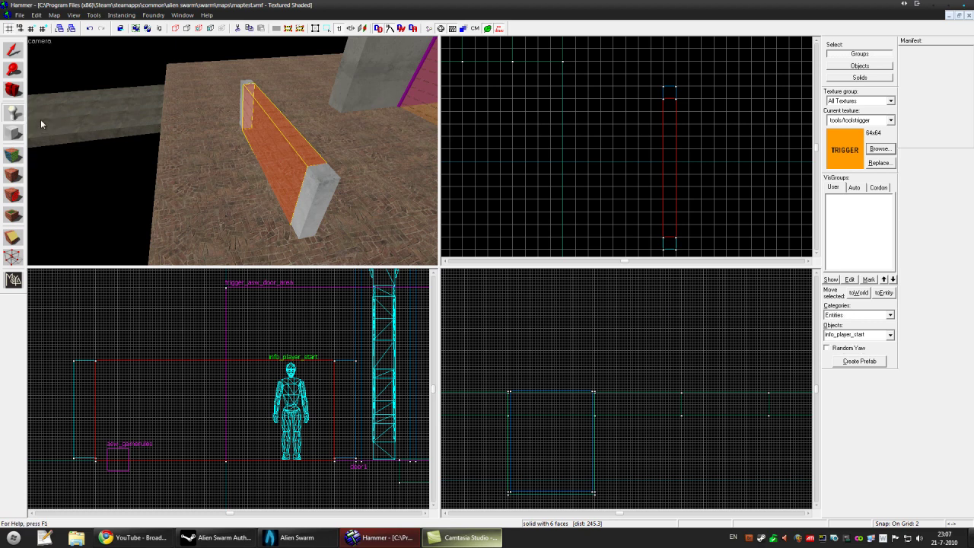
click(194, 175)
key(shift+s)
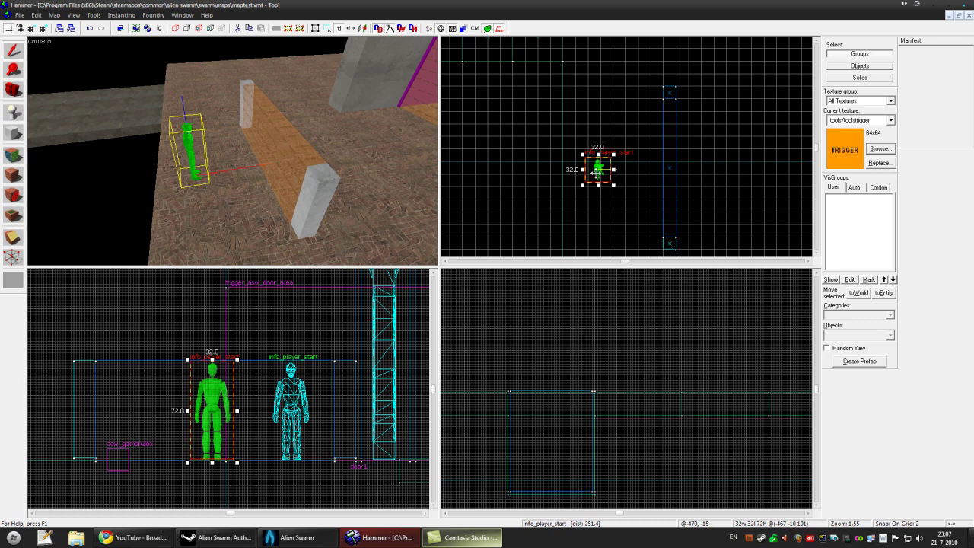
- Set the new entity's class to asw_spawner in its Object Properties
right_click(597, 173)
click(632, 391)
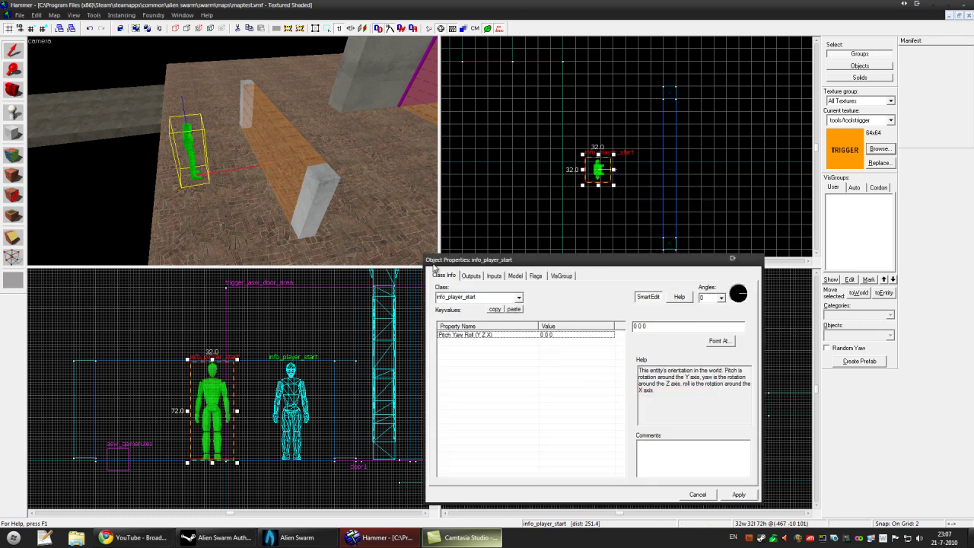
double_click(492, 297)
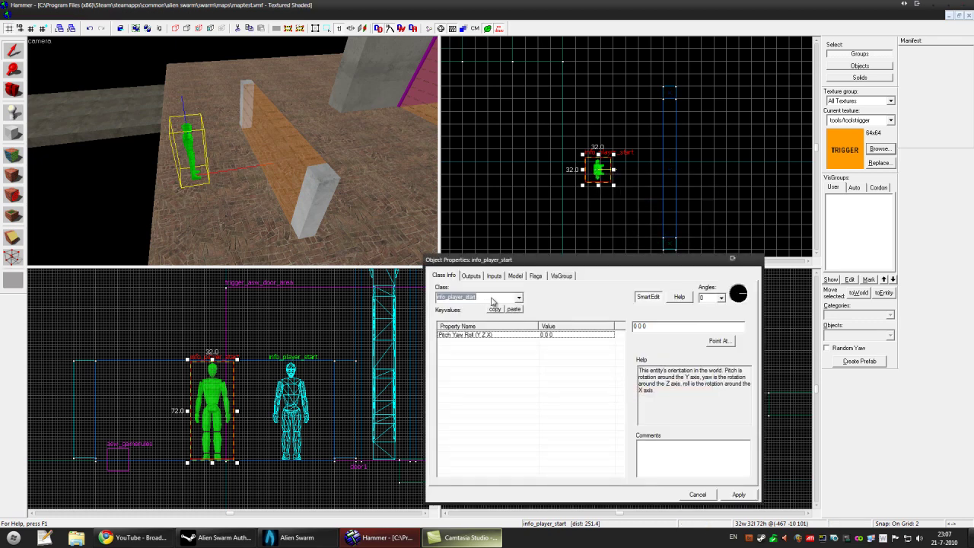
text(aws)
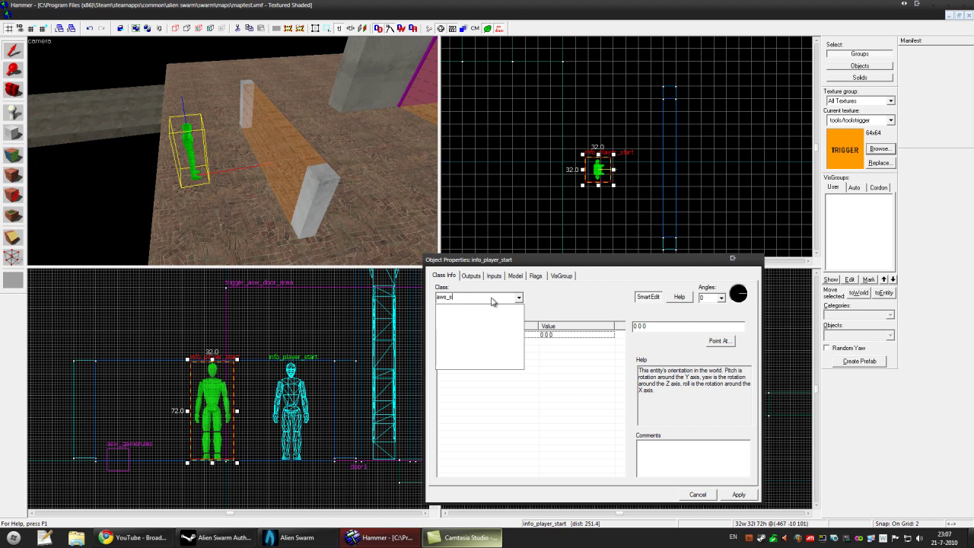
key(BackSpace)
key(BackSpace)
key(BackSpace)
text(i)
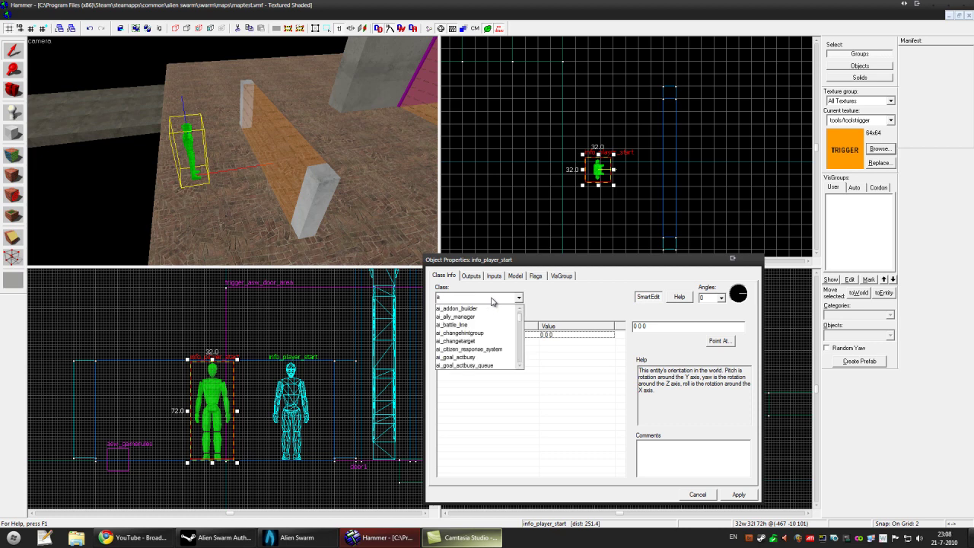
text(sw_)
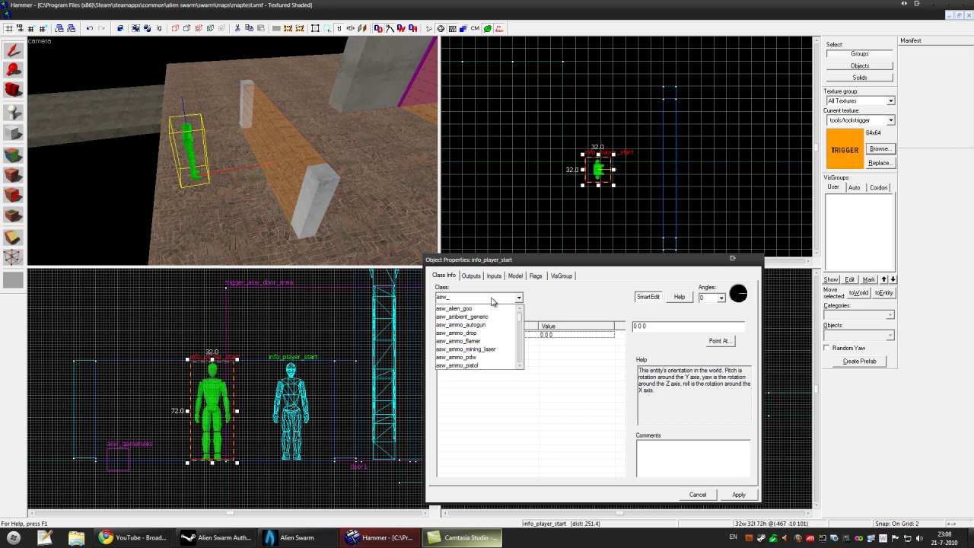
text(spa)
click(493, 308)
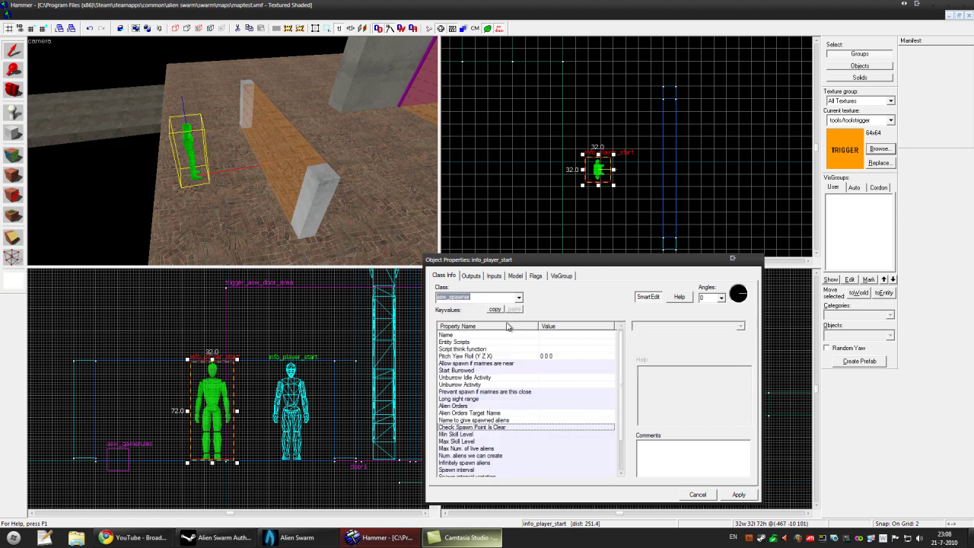
- Apply the asw_spawner class and name the entity spawner1
click(743, 496)
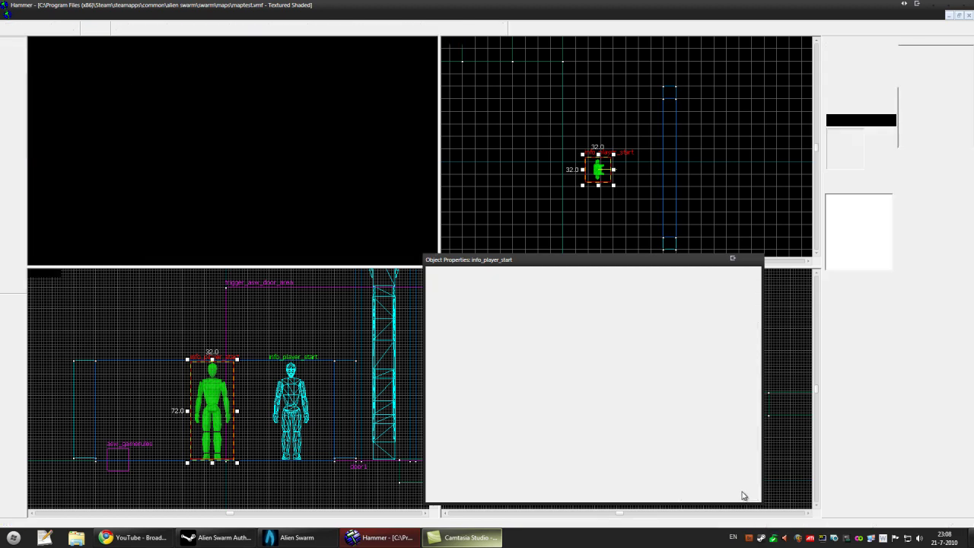
click(474, 336)
click(691, 327)
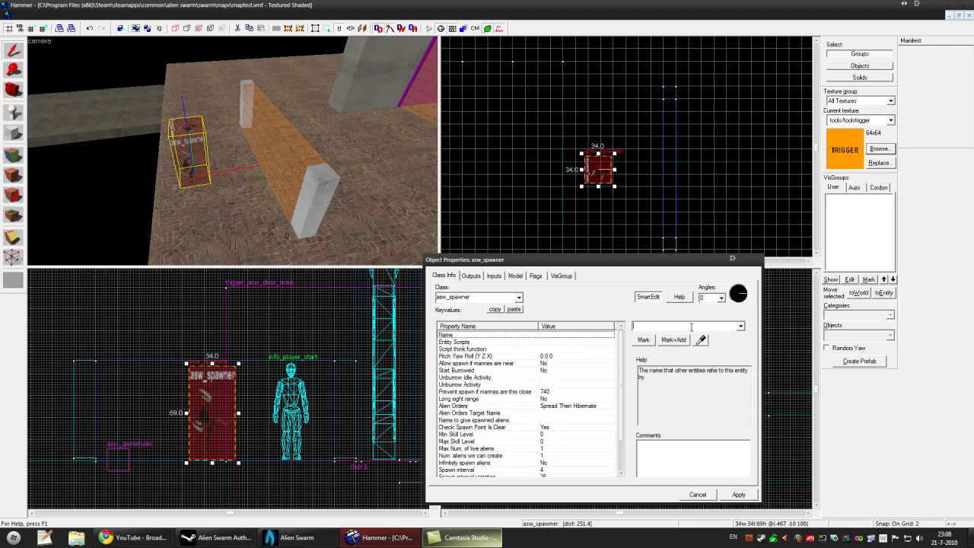
text(spaw)
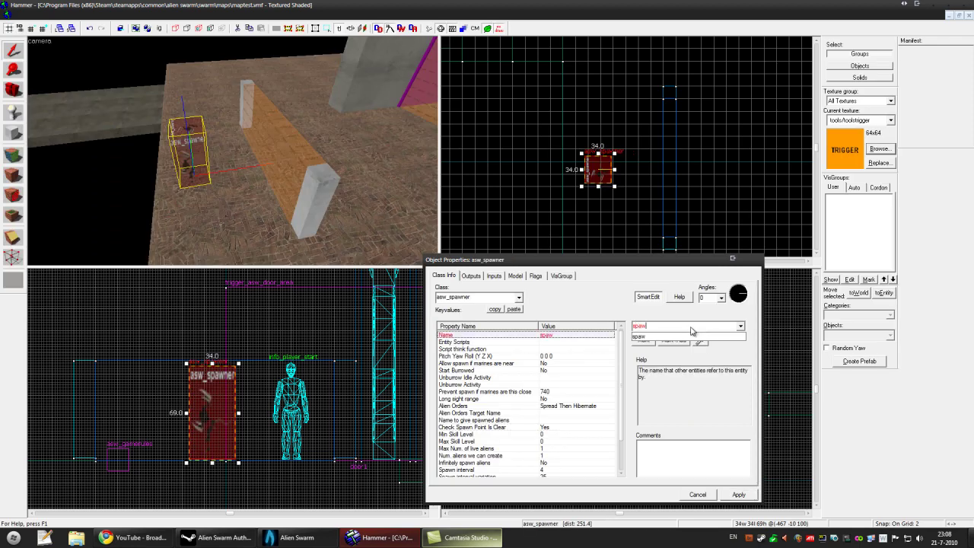
text(ner1)
click(749, 496)
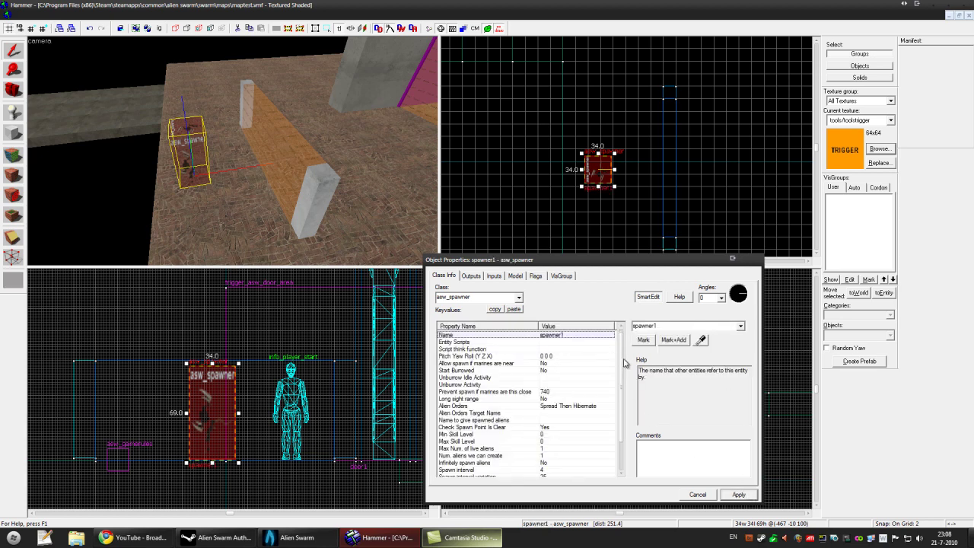
- Review the allow-spawn-near-marines and 740-unit marine proximity distance settings
scroll(615, 364, down, 1)
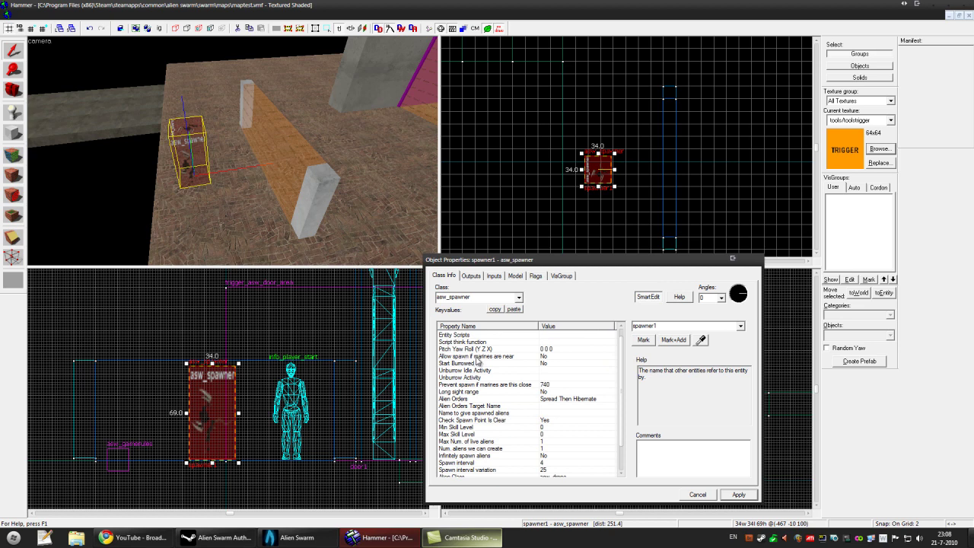
click(480, 357)
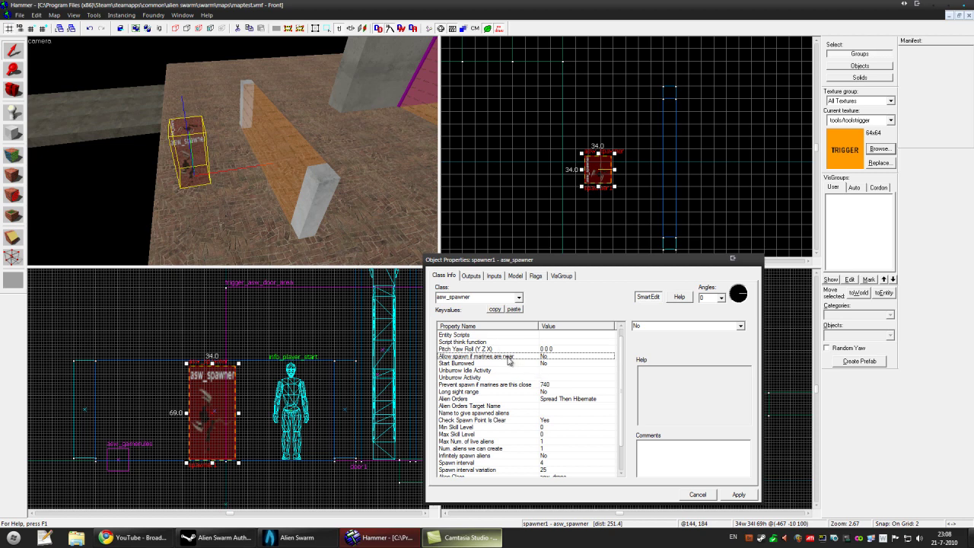
click(481, 386)
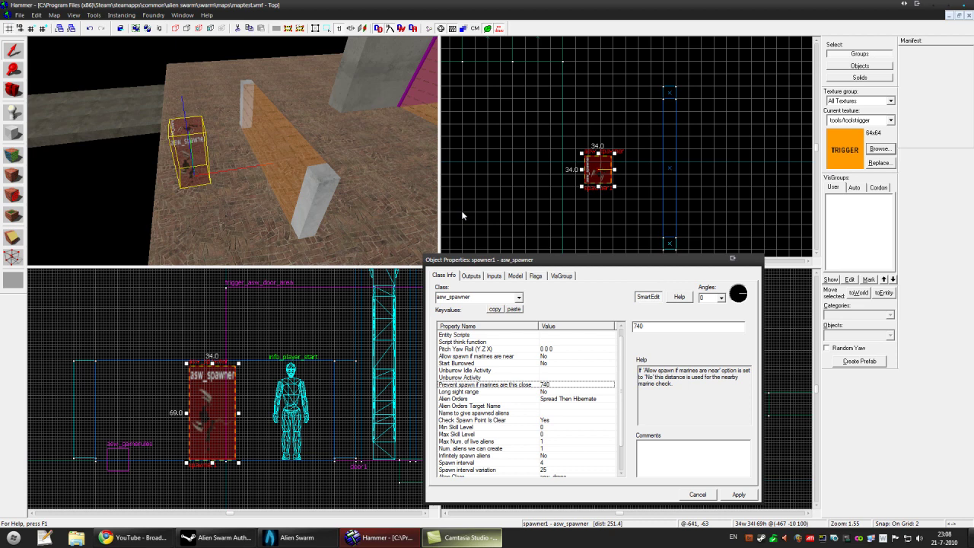
- Set 'Allow spawn if marines are near' to Yes
click(524, 356)
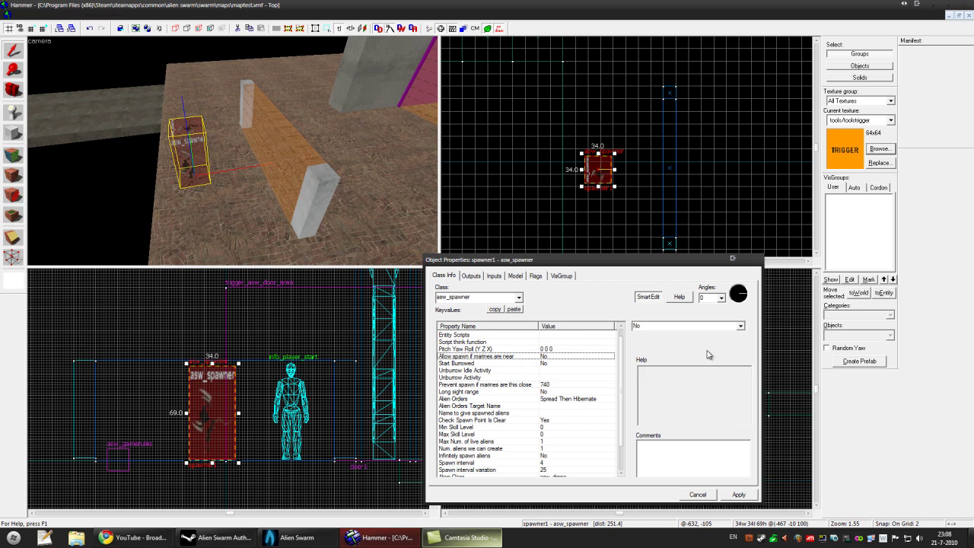
click(743, 329)
click(711, 339)
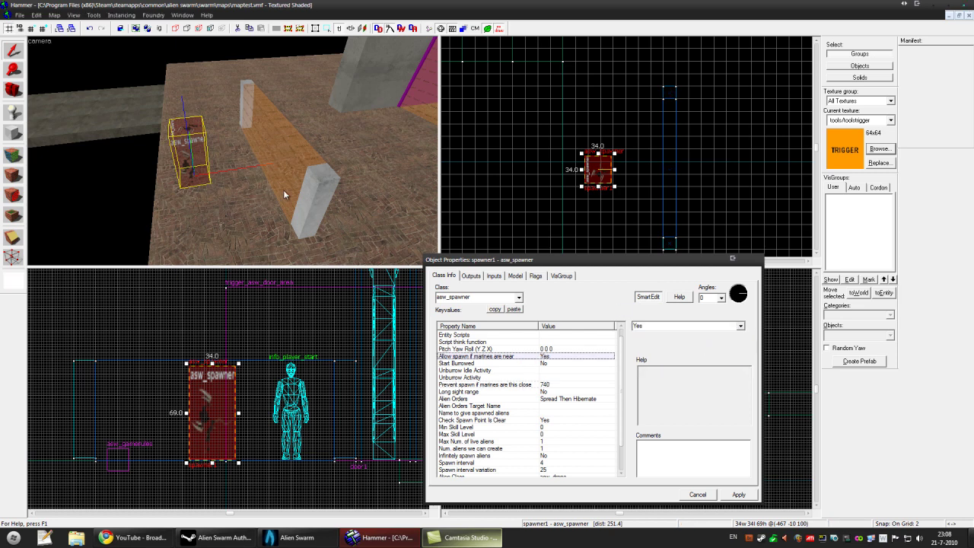
- Review Start Burrowed, Unburrow Activity, Long sight range and marine proximity distance settings
click(466, 364)
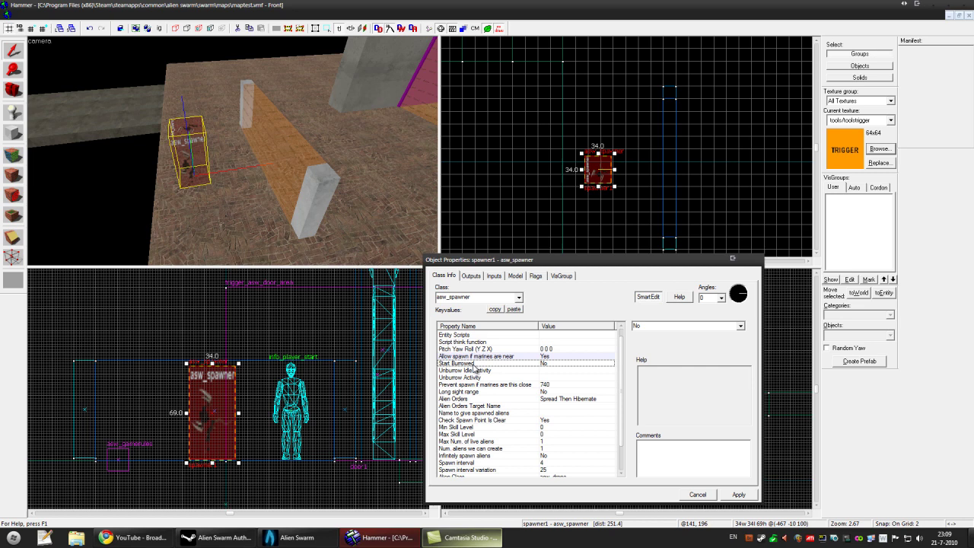
scroll(466, 361, down, 1)
scroll(462, 354, down, 1)
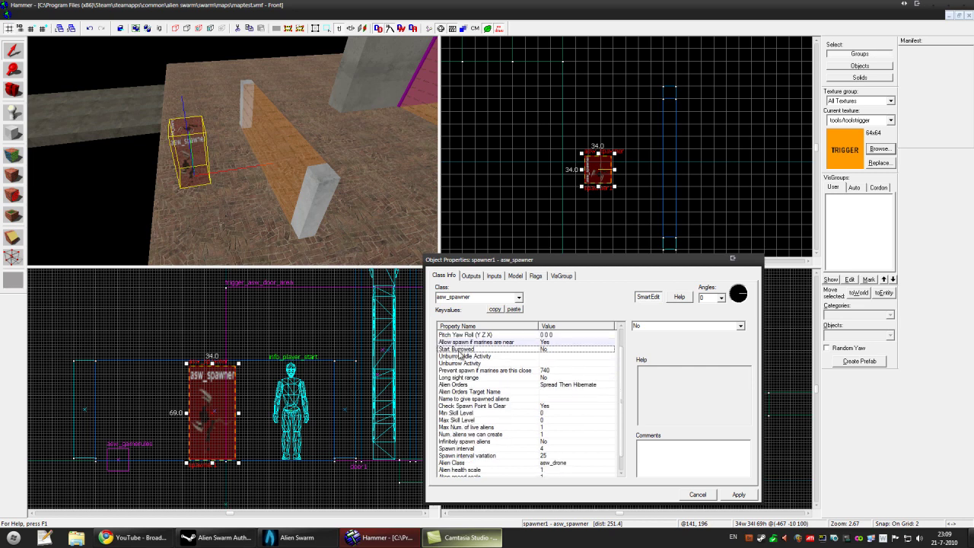
click(485, 363)
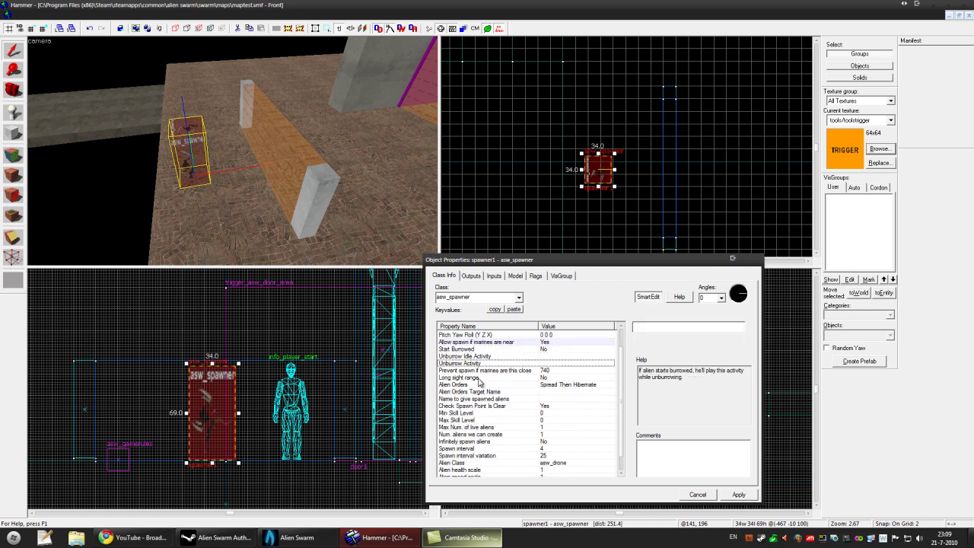
click(479, 378)
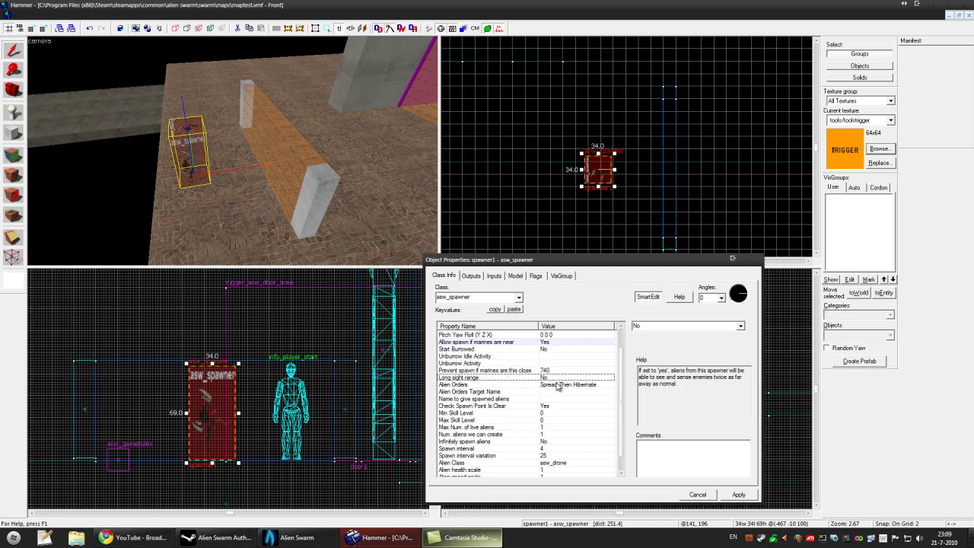
click(542, 372)
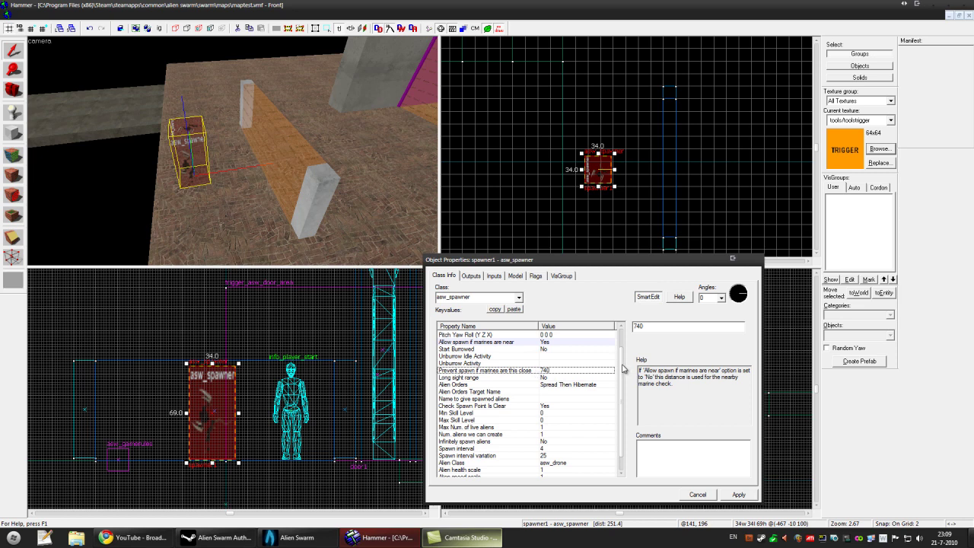
drag(621, 370, 624, 383)
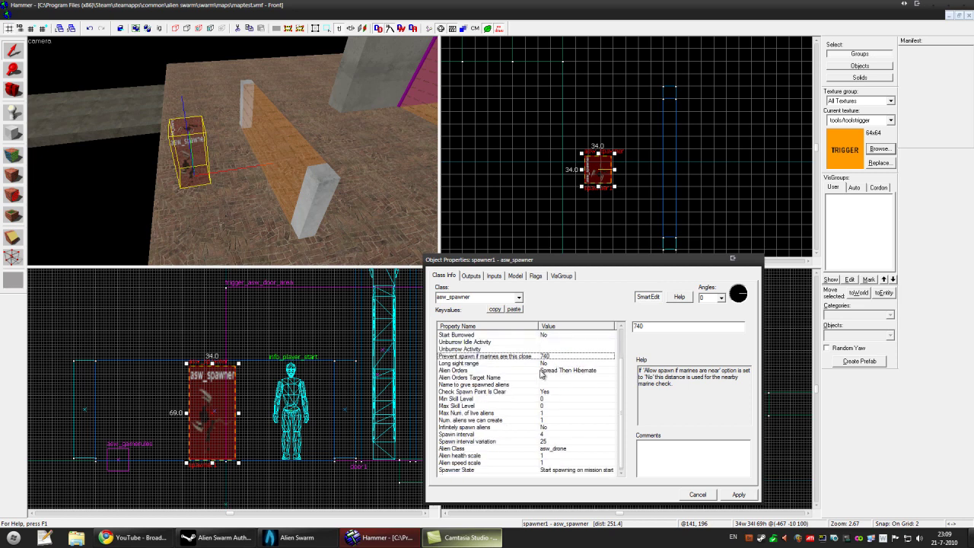
- Set Alien Orders to Move To Nearest Marine
click(541, 371)
click(740, 326)
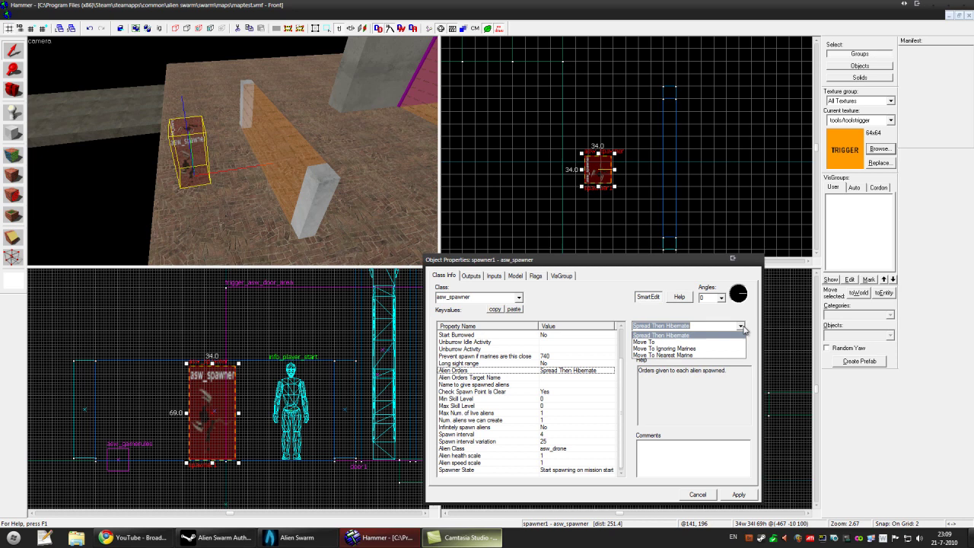
click(704, 356)
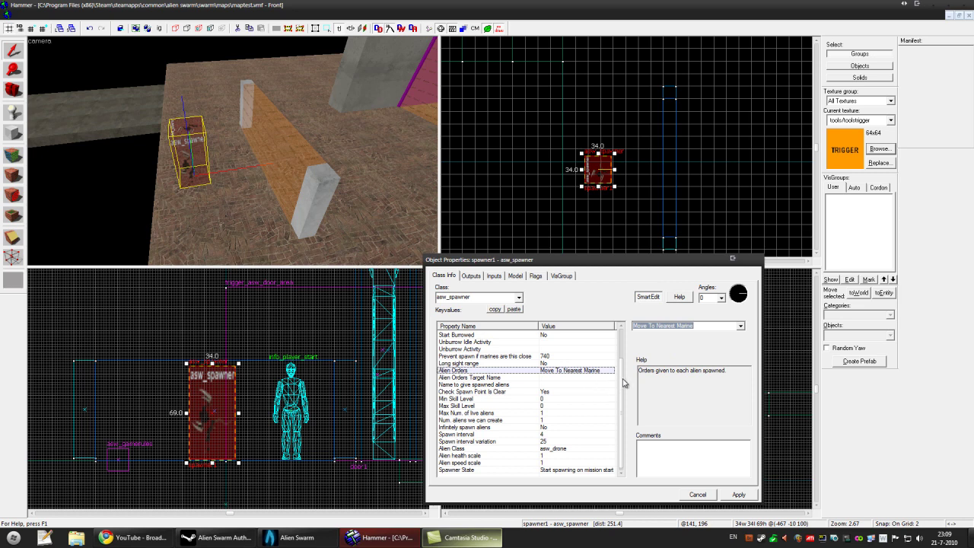
- Review the orders target name, alien naming, spawn-point check and skill level settings
click(568, 379)
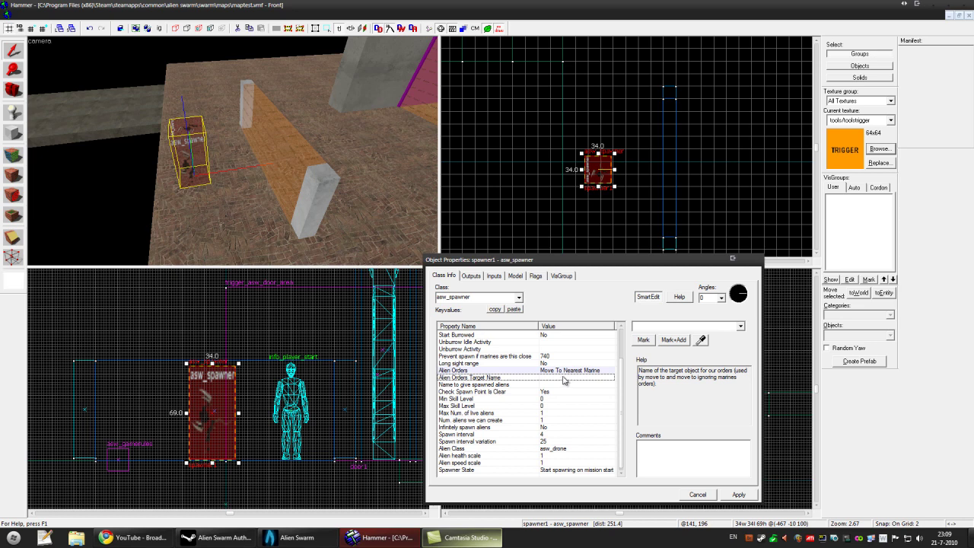
click(741, 328)
click(506, 385)
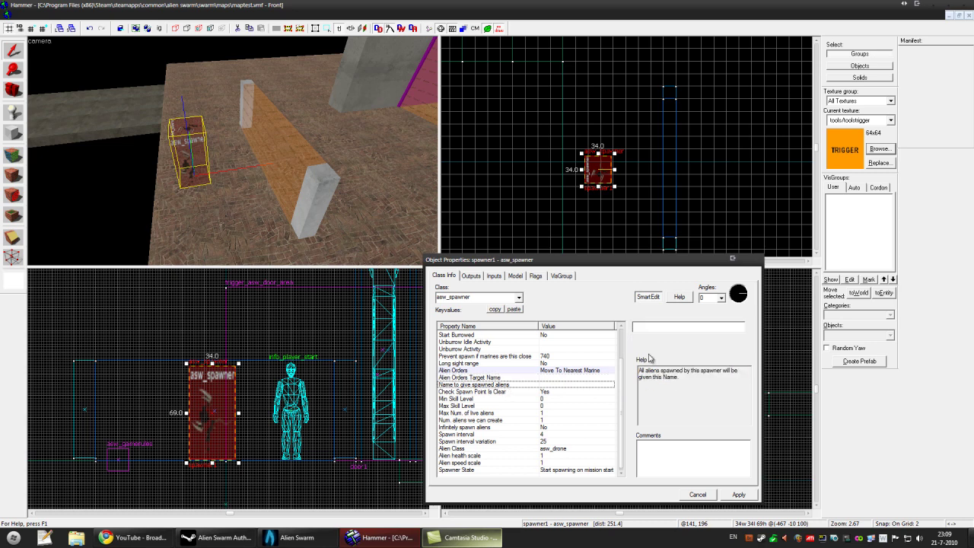
click(494, 393)
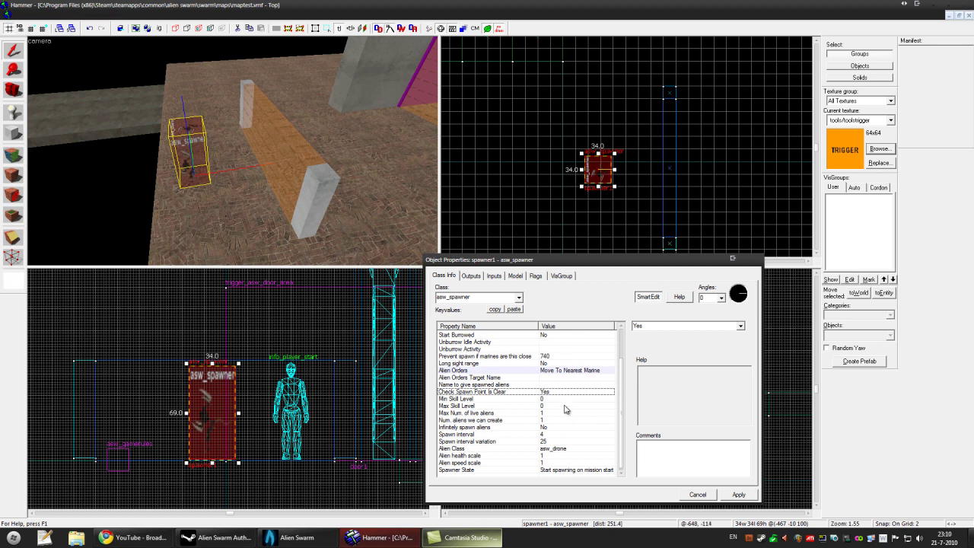
click(521, 399)
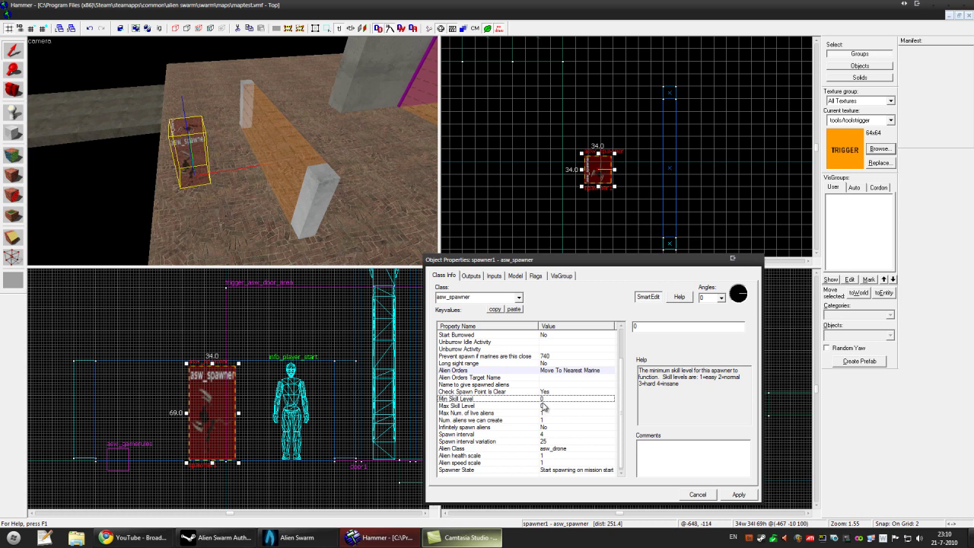
click(464, 408)
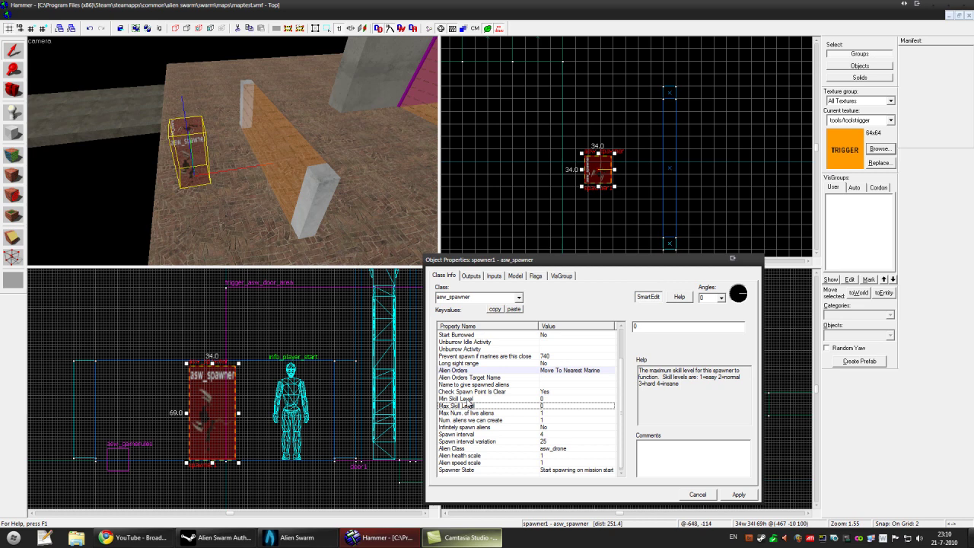
click(471, 399)
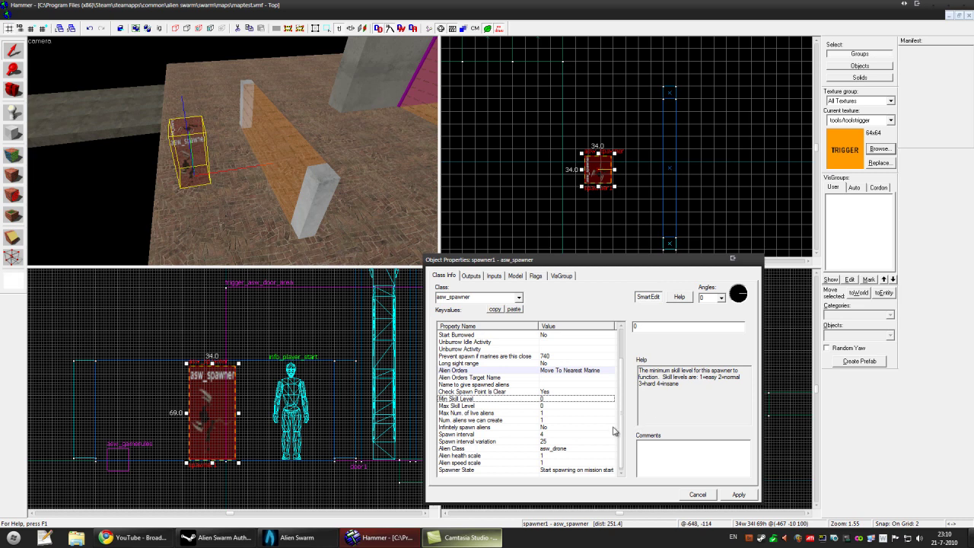
click(492, 414)
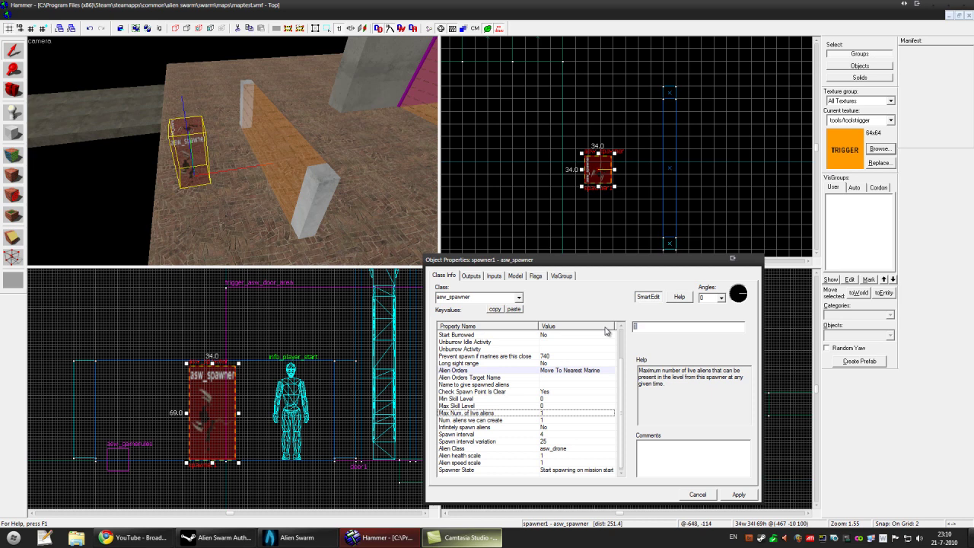
- Set max live aliens to 5, total aliens to 10, and edit the spawn interval
text(5)
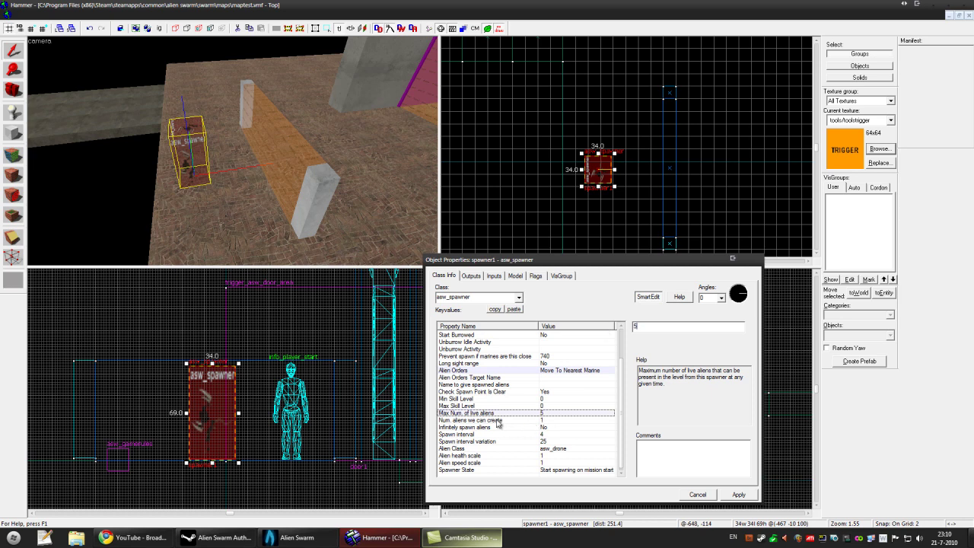
click(515, 420)
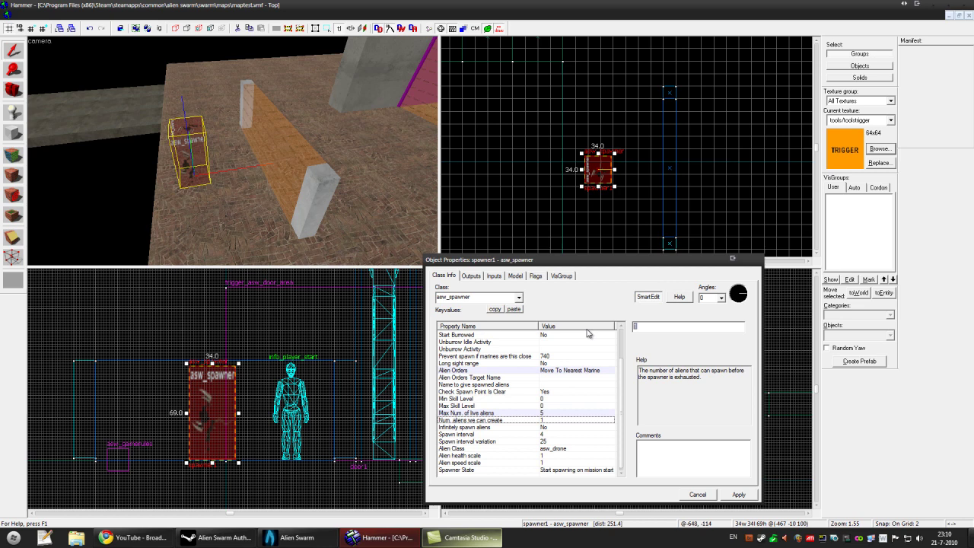
text(0)
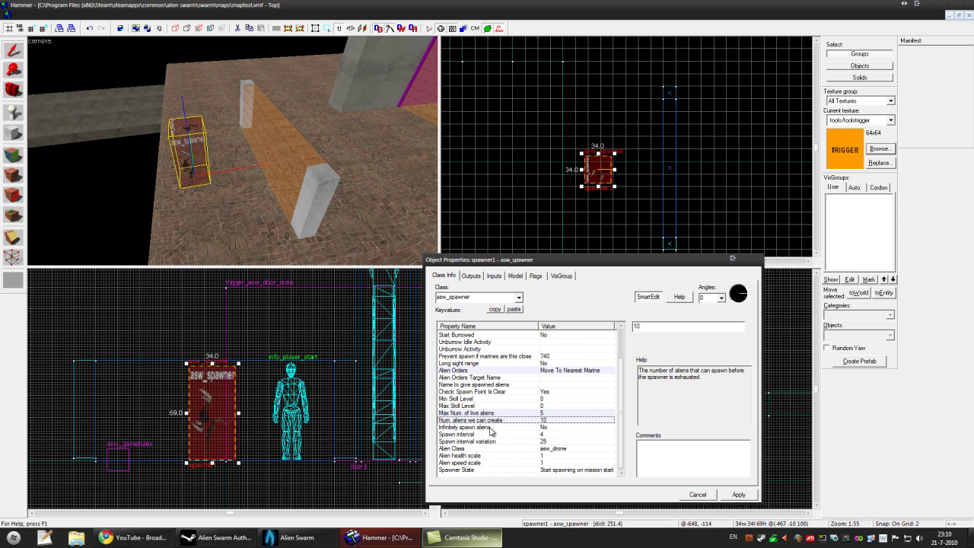
click(491, 427)
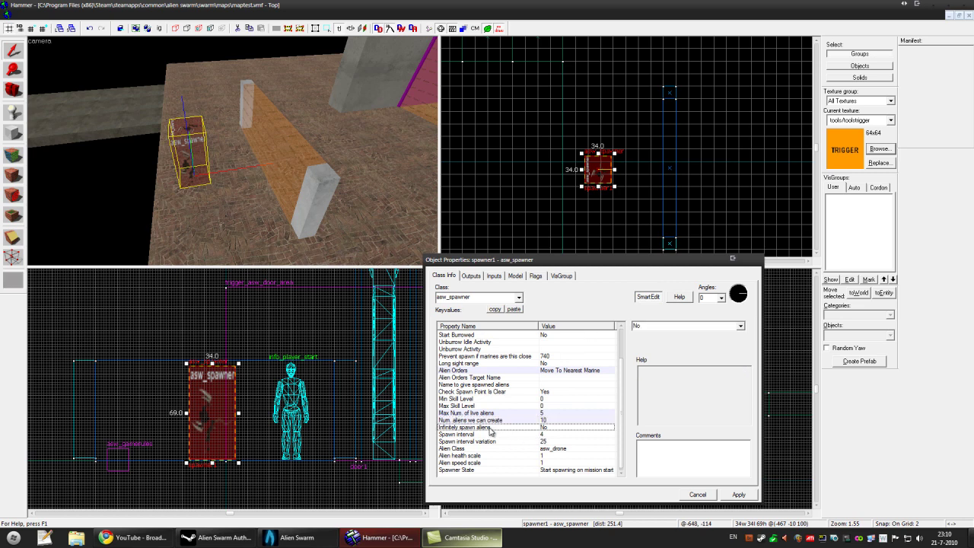
click(487, 436)
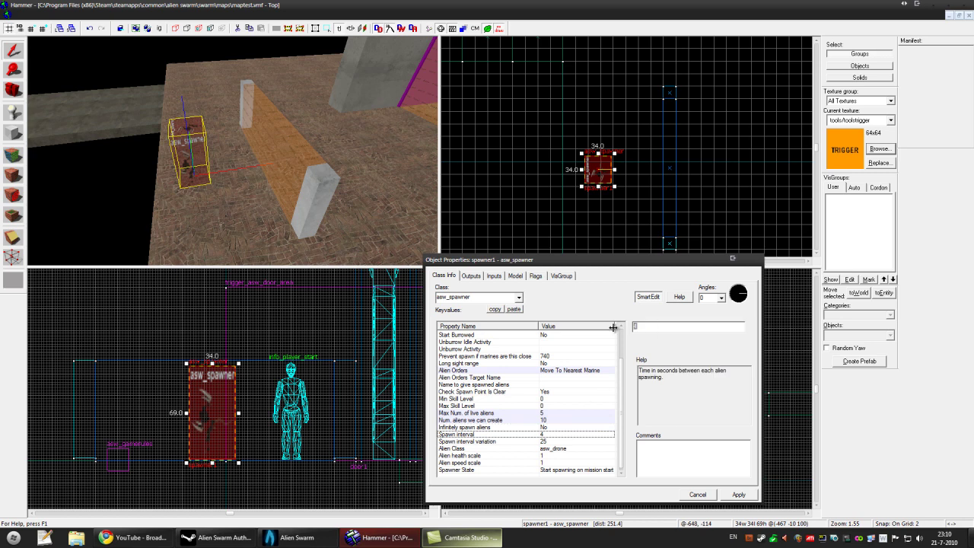
text(0.2)
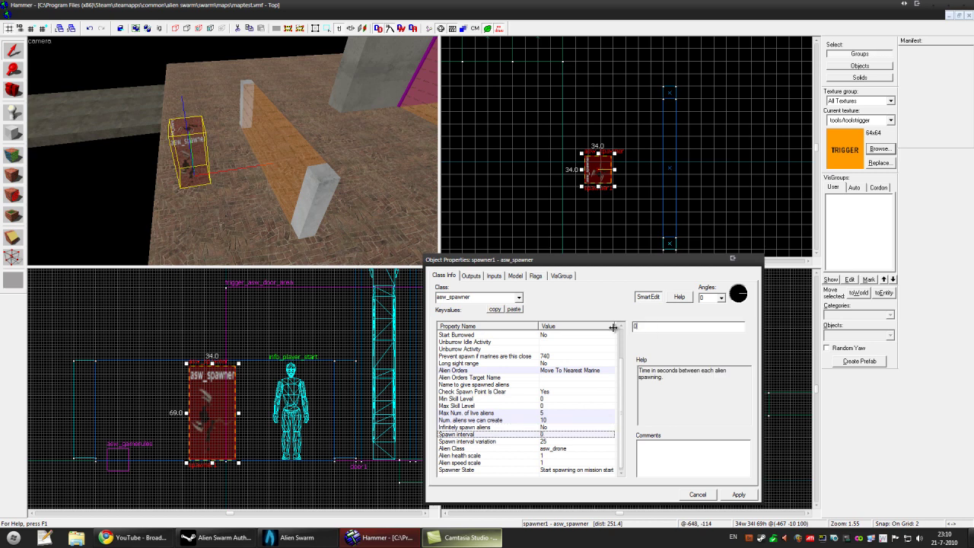
- Set Check Spawn Point Is Clear to No and select the 25 interval variation
click(548, 391)
click(742, 326)
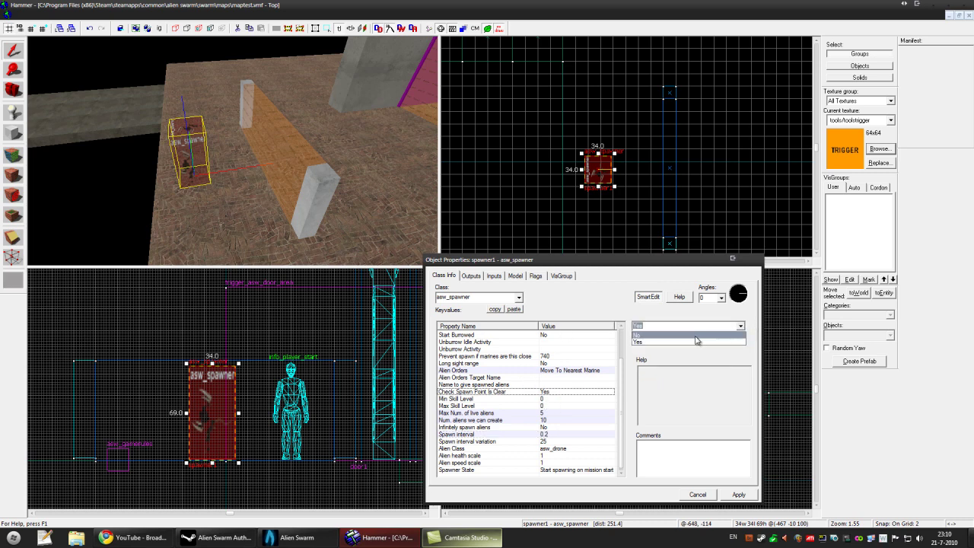
click(669, 341)
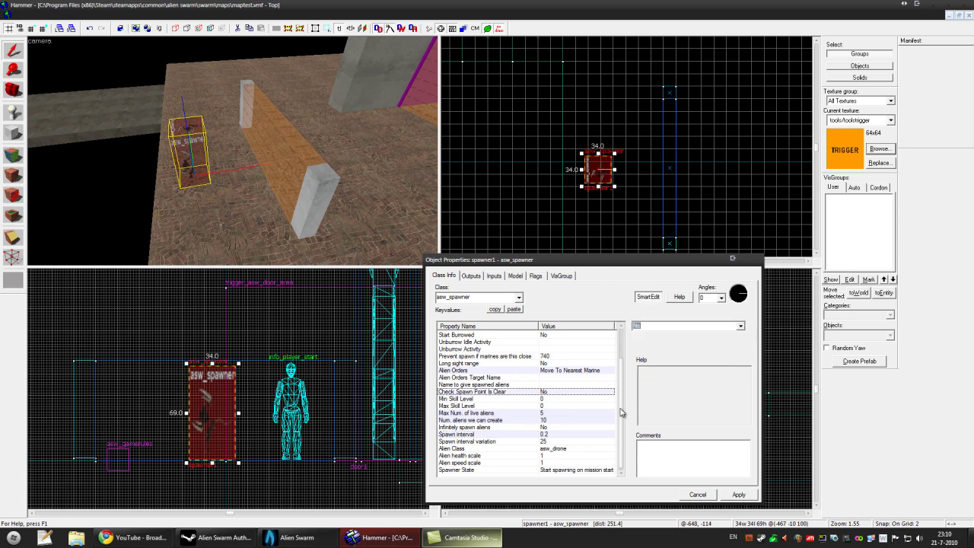
click(491, 441)
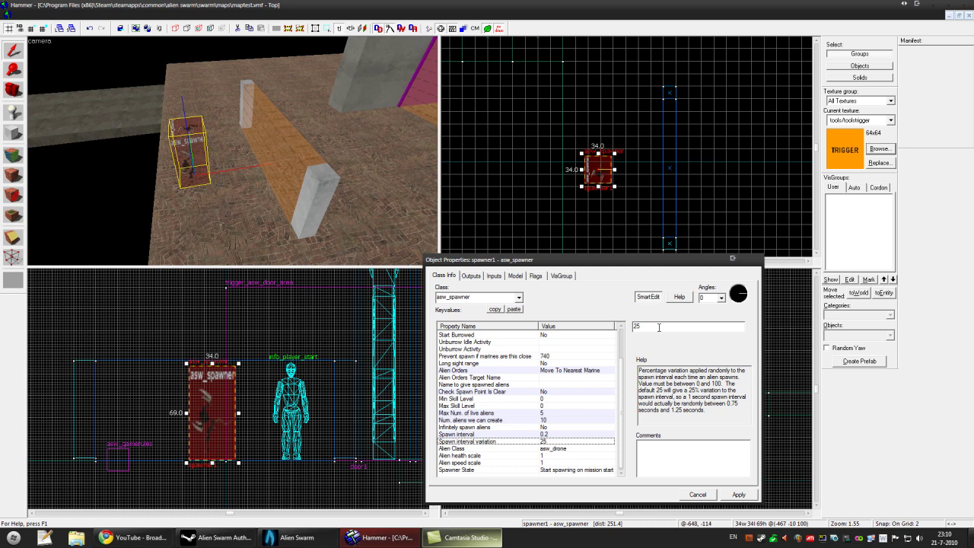
drag(660, 328, 632, 332)
- Change spawn interval variation to 0 and keep asw_drone as the Alien Class
text(0)
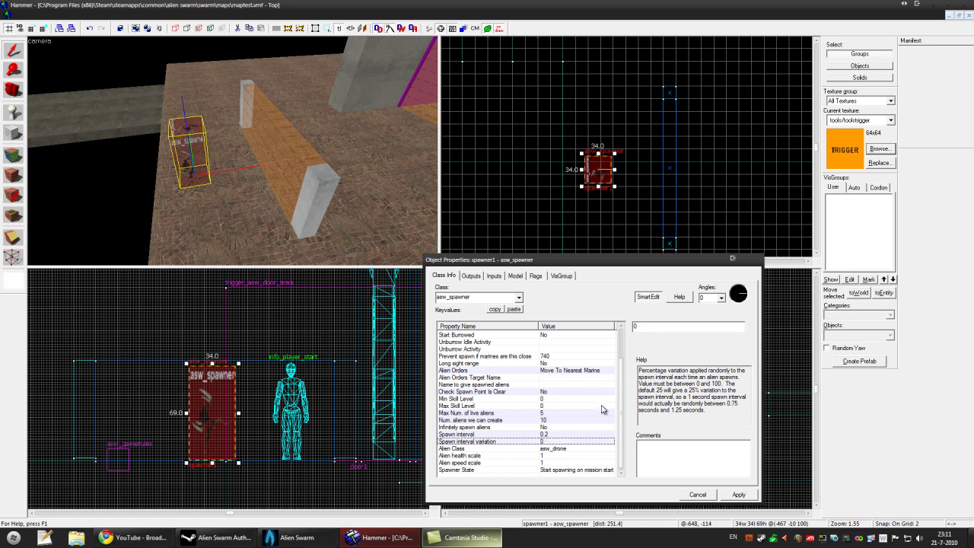
click(565, 449)
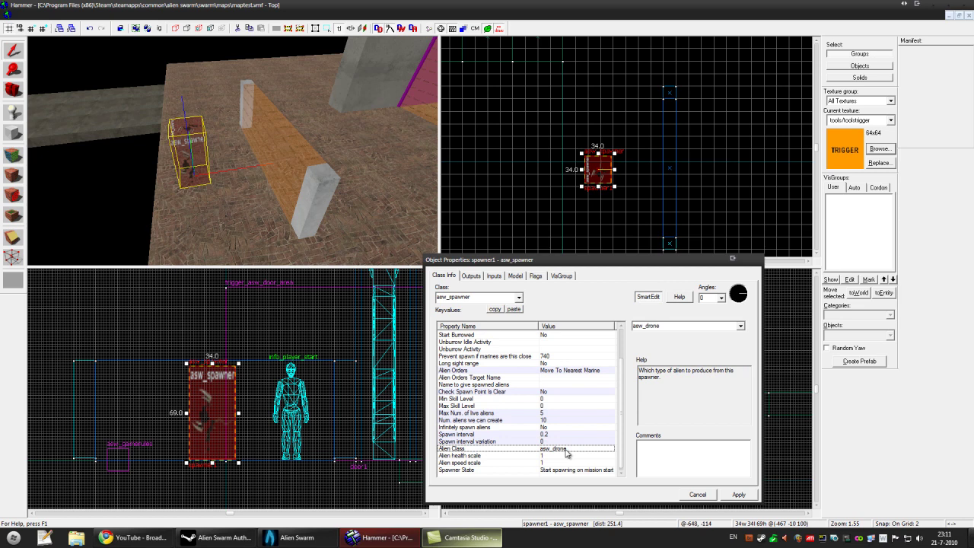
click(740, 327)
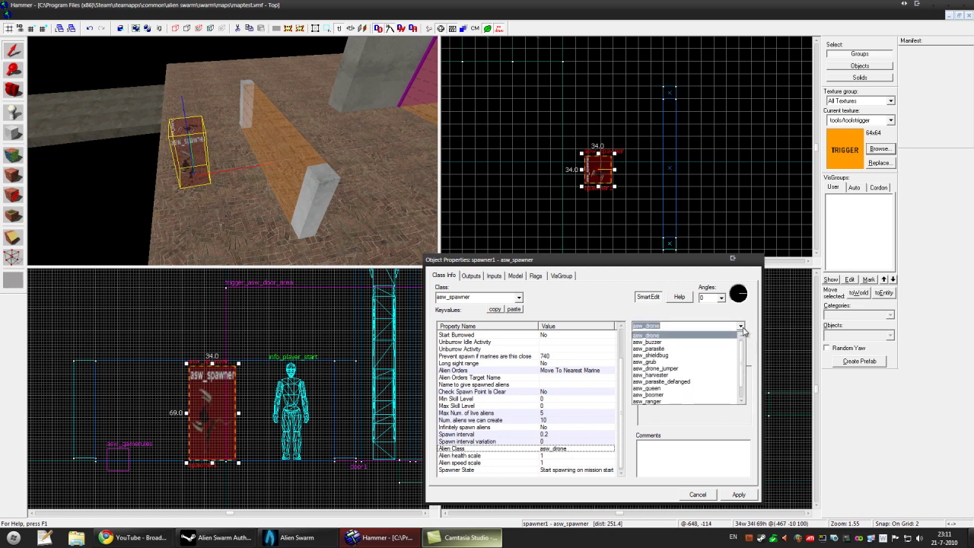
scroll(747, 363, down, 1)
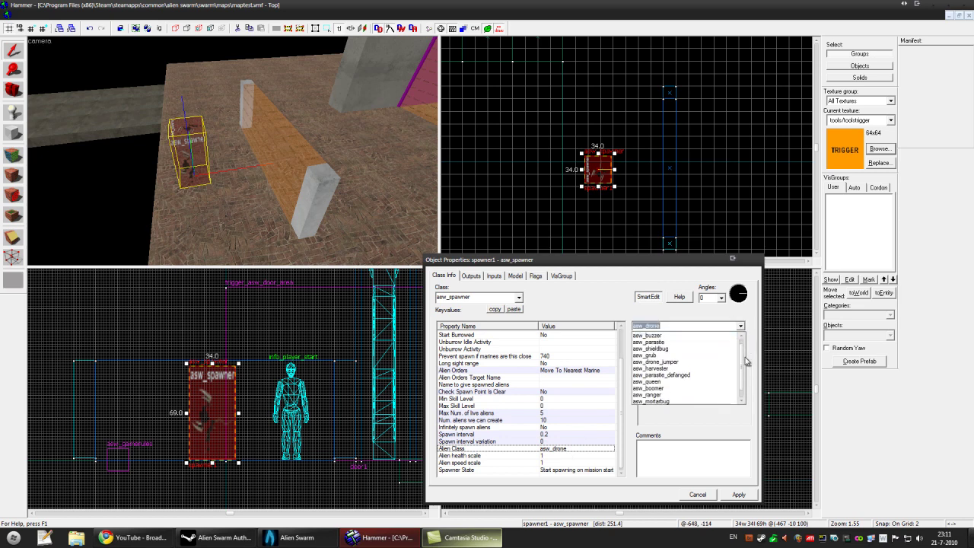
scroll(746, 363, up, 1)
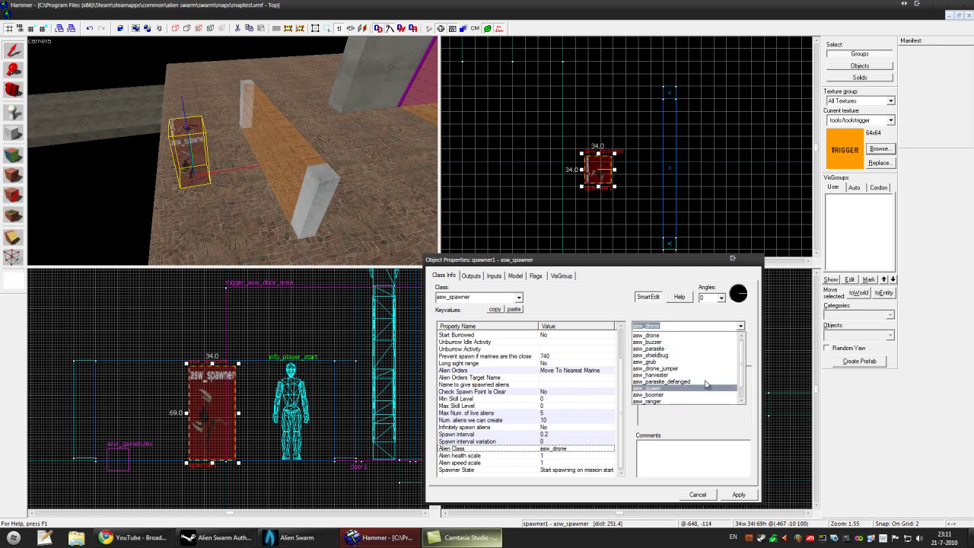
scroll(744, 356, down, 1)
scroll(748, 370, up, 1)
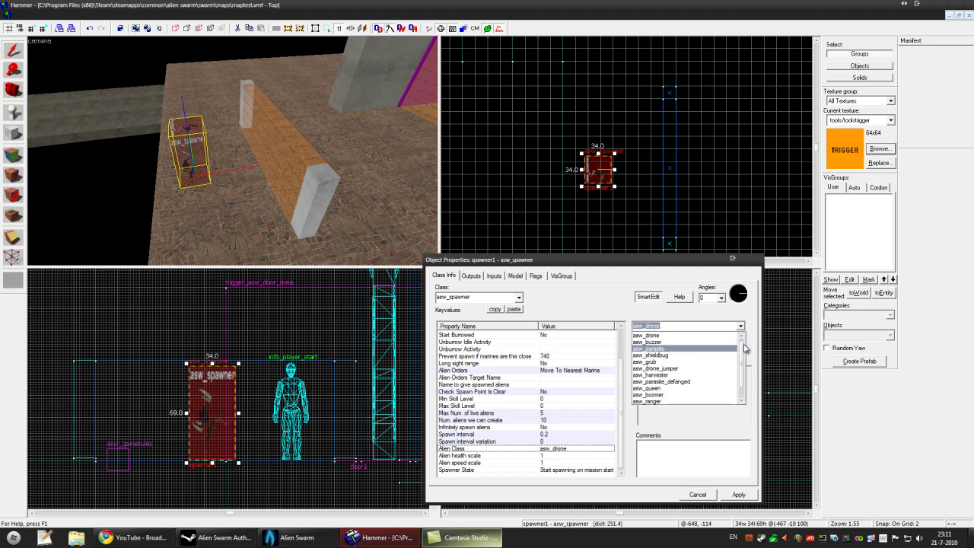
scroll(745, 372, down, 2)
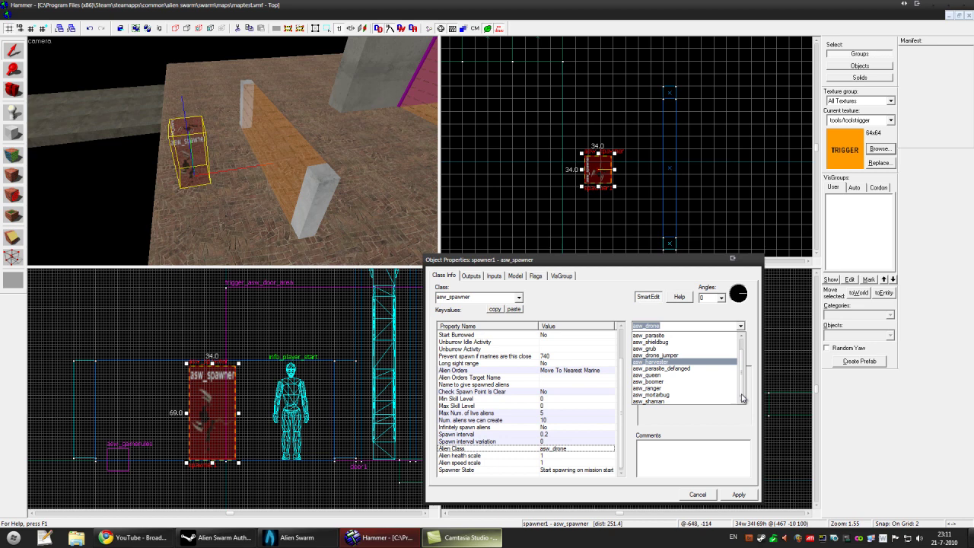
click(742, 326)
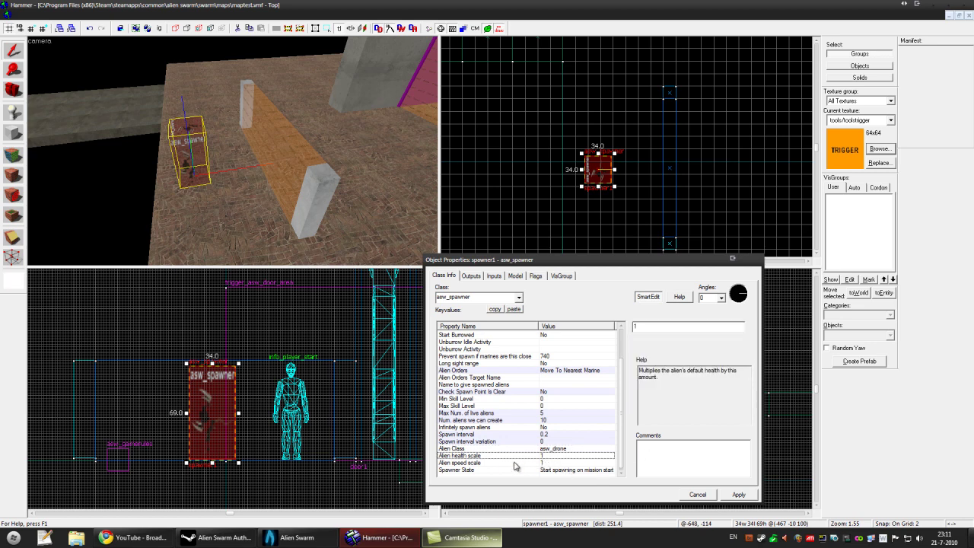
- Set Spawner State to 'Wait for inputs' and apply the spawner changes
click(481, 462)
click(485, 456)
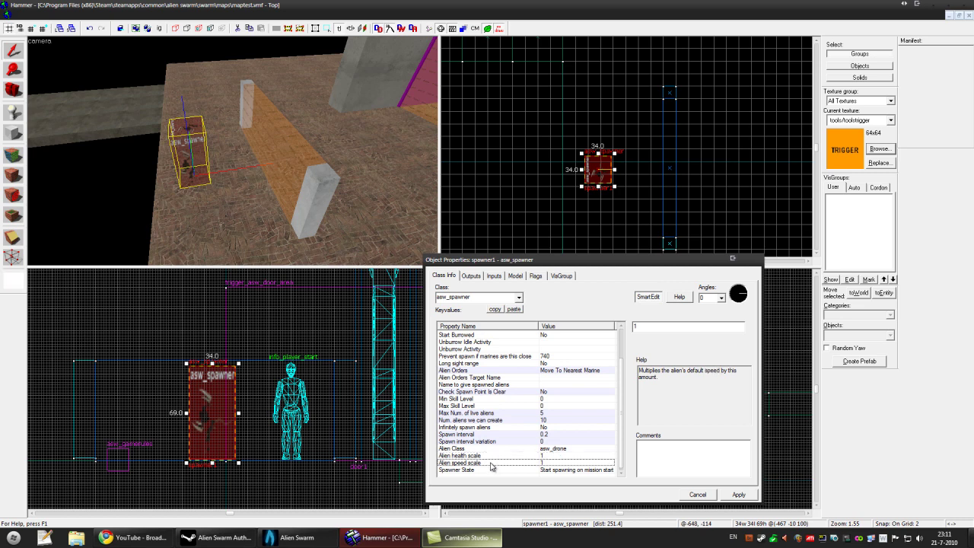
click(535, 471)
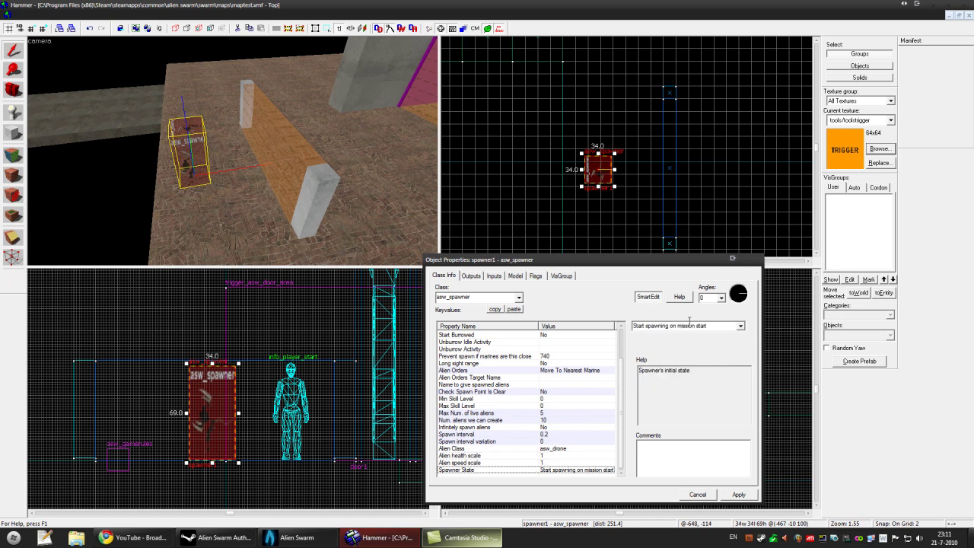
click(739, 325)
click(727, 342)
click(735, 494)
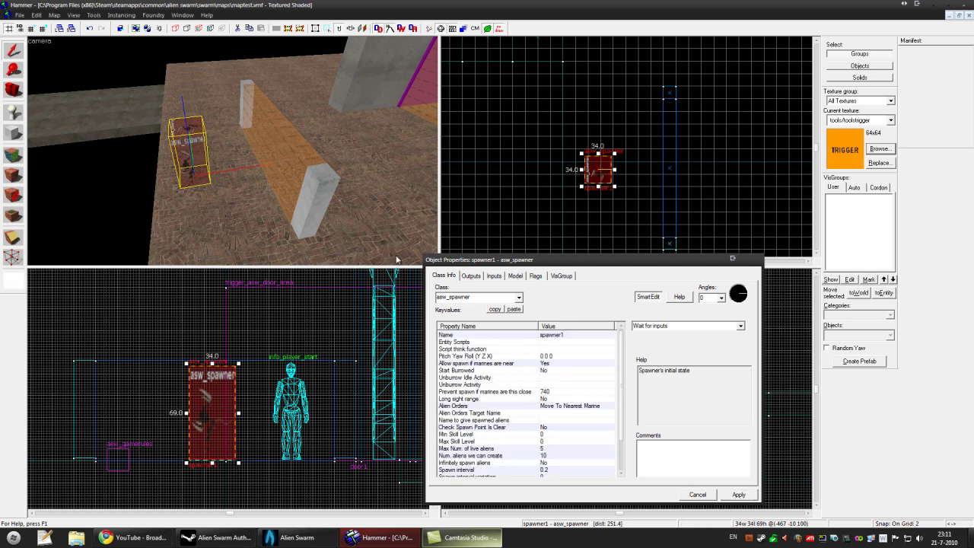
- Convert the thin wall brush into a trigger_once entity with Ctrl+T
click(288, 157)
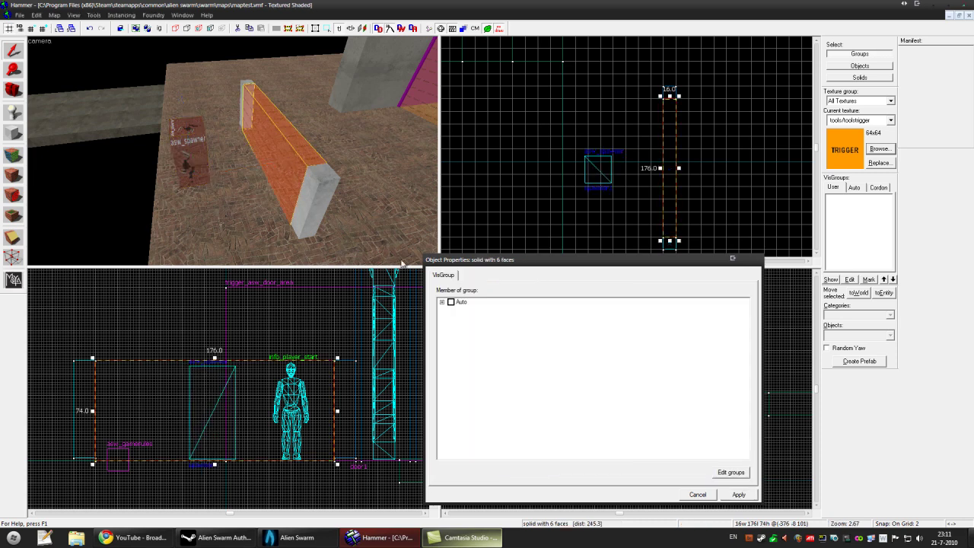
key(ctrl+t)
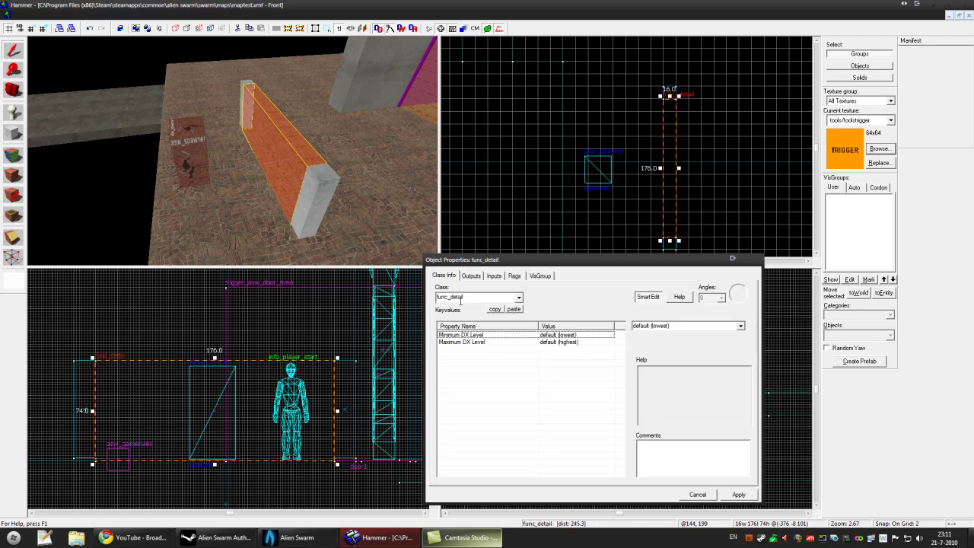
click(520, 298)
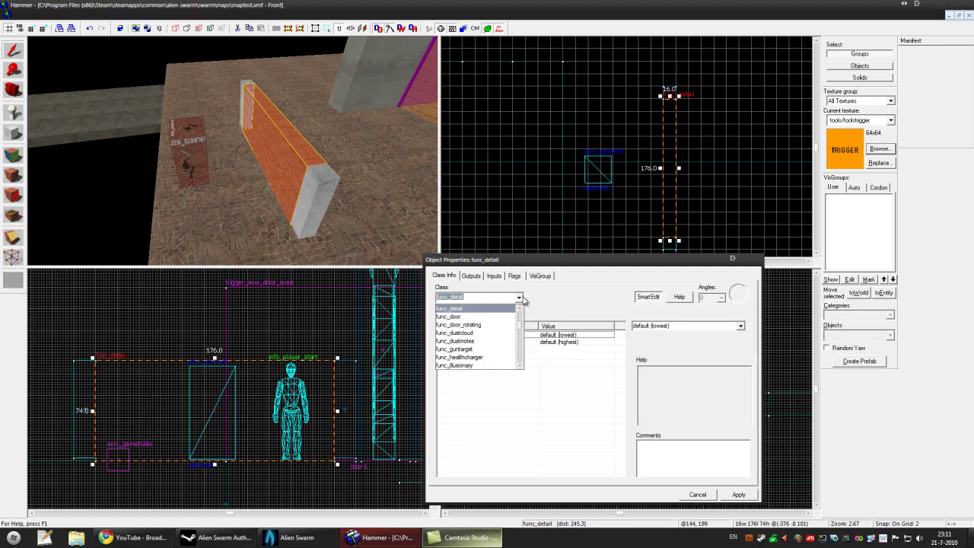
text(trig)
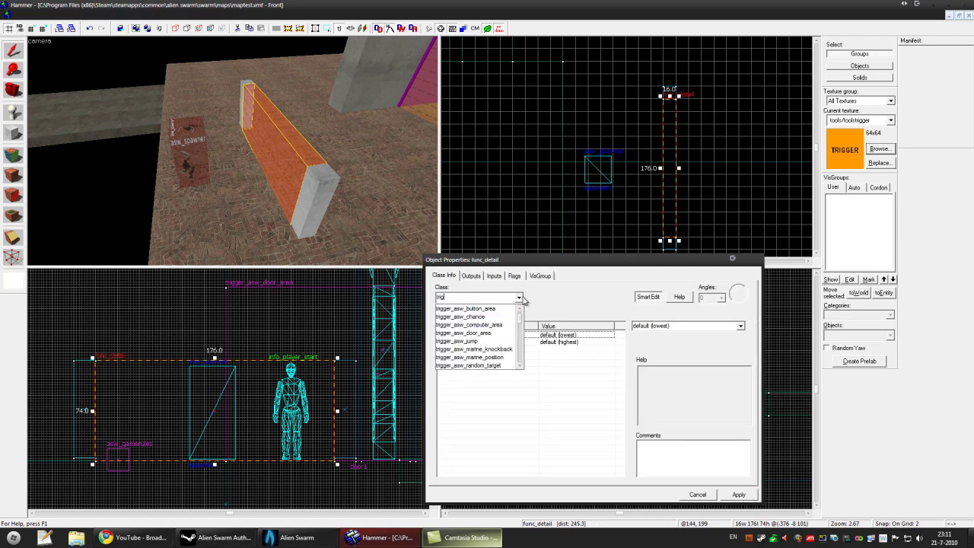
text(ger_once)
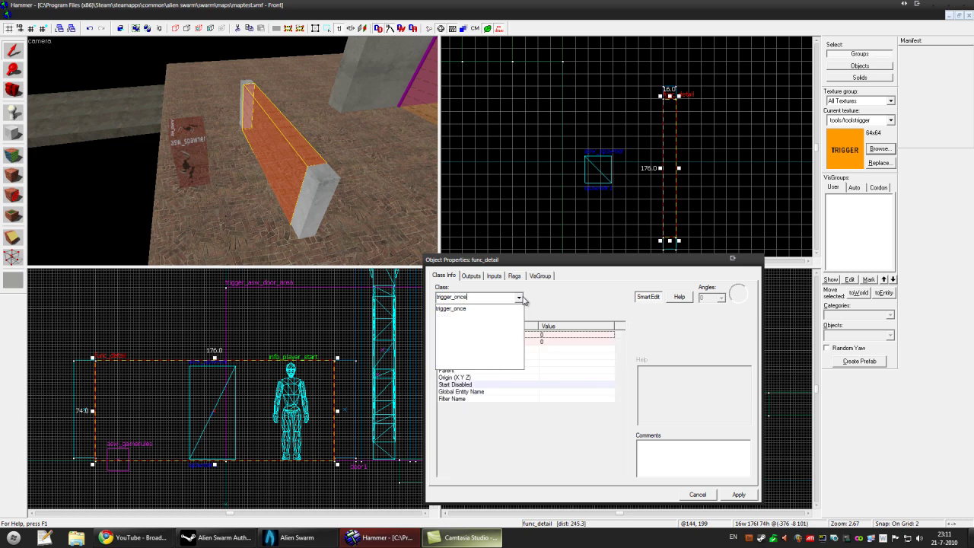
click(739, 496)
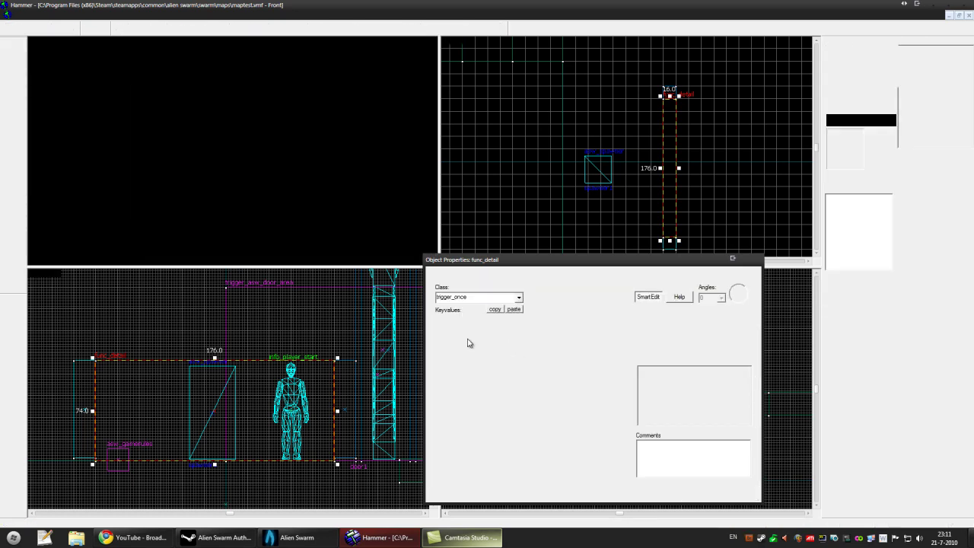
- Name the trigger trig_spawner1, apply, and show its Outputs tab
click(640, 326)
text(tr)
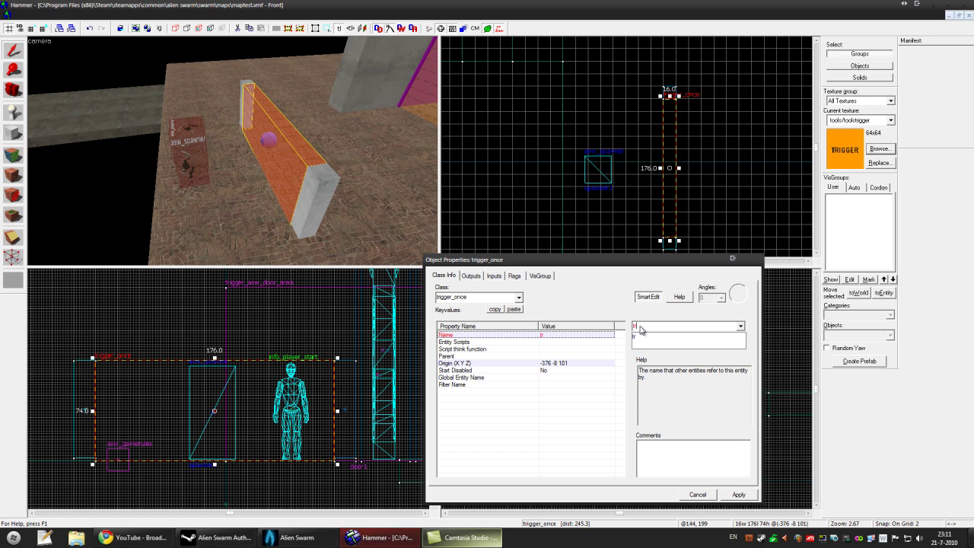
text(ig_sp)
text(awner1)
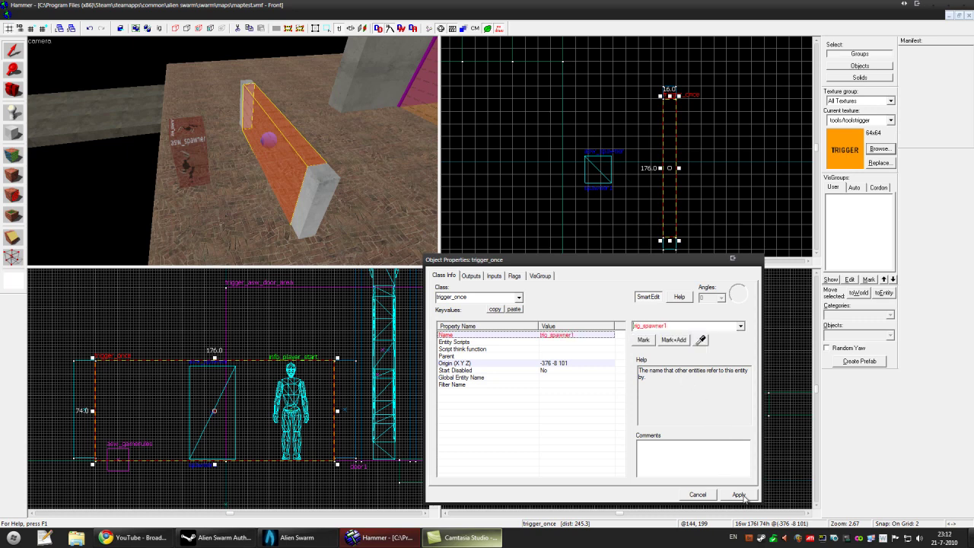
click(742, 495)
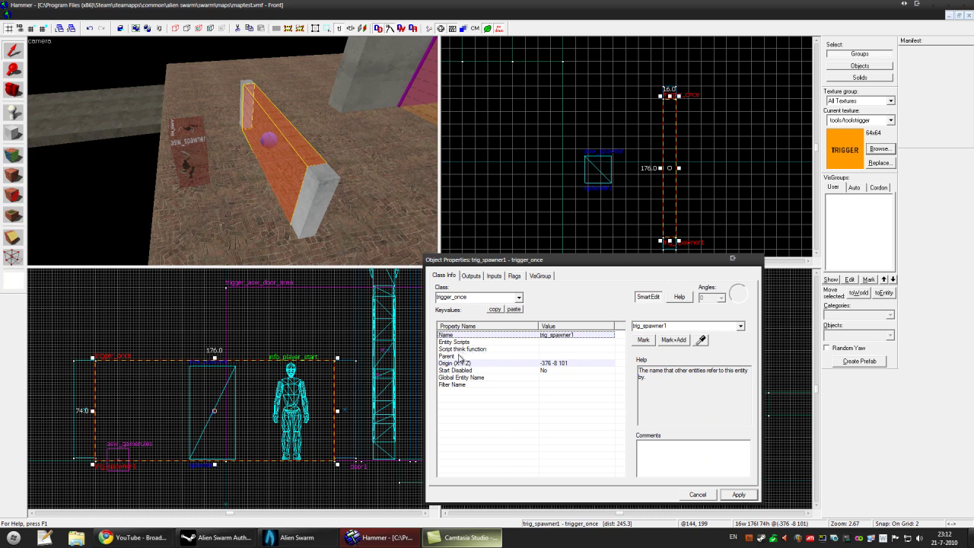
click(470, 276)
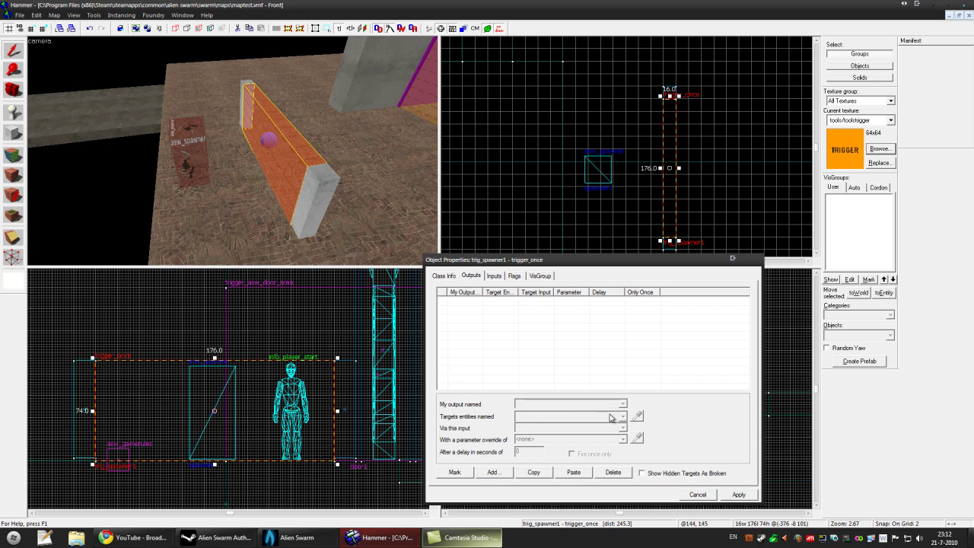
- Add an OnTrigger output sending StartSpawning to spawner1 and apply it
click(491, 472)
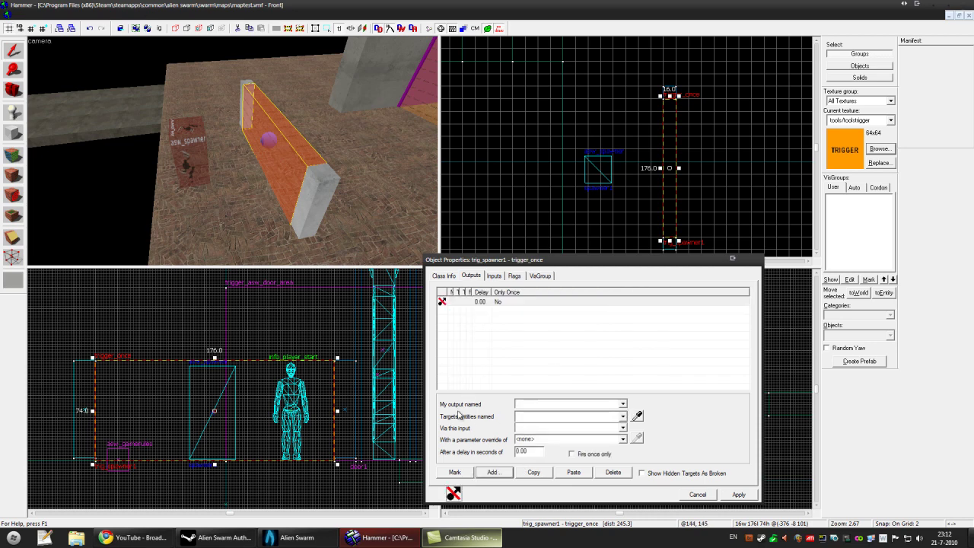
click(622, 404)
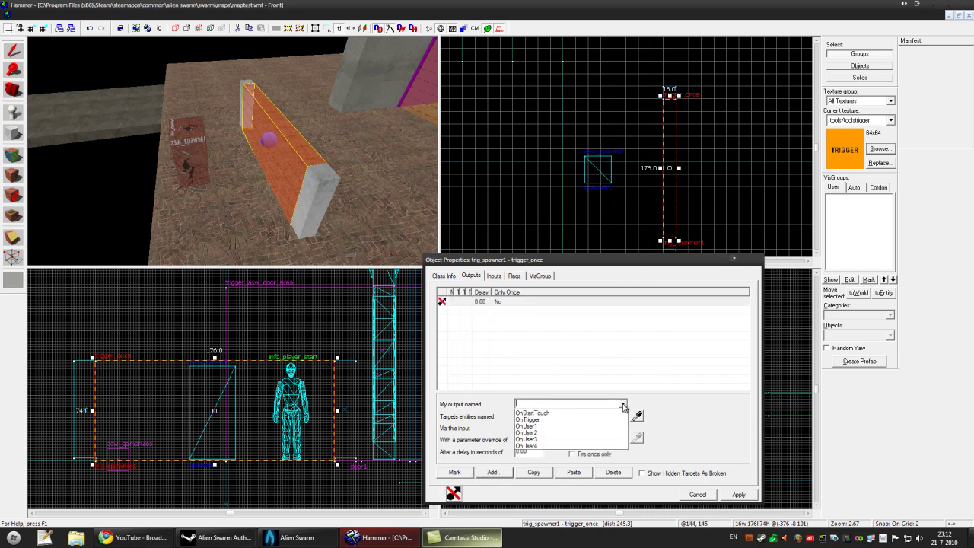
click(535, 420)
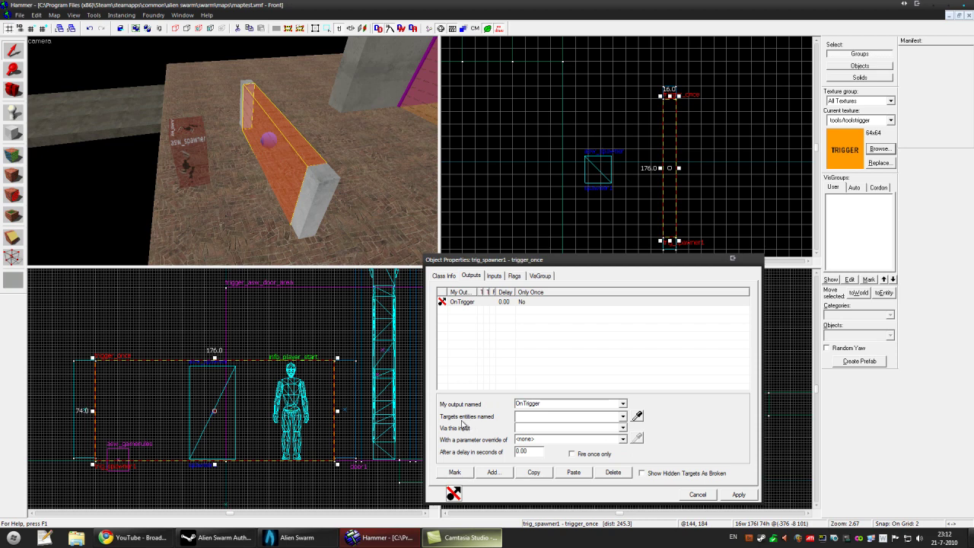
click(622, 416)
click(564, 444)
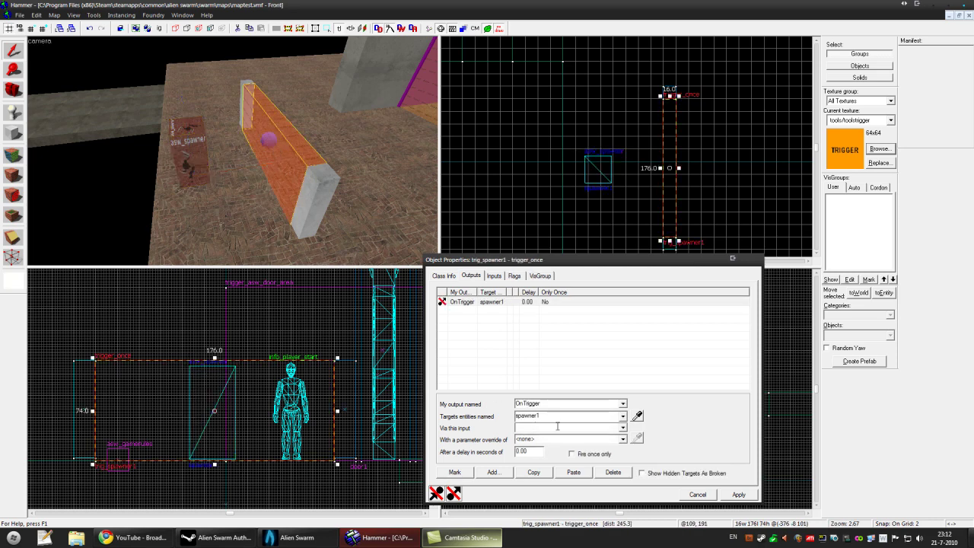
click(622, 428)
scroll(600, 457, down, 3)
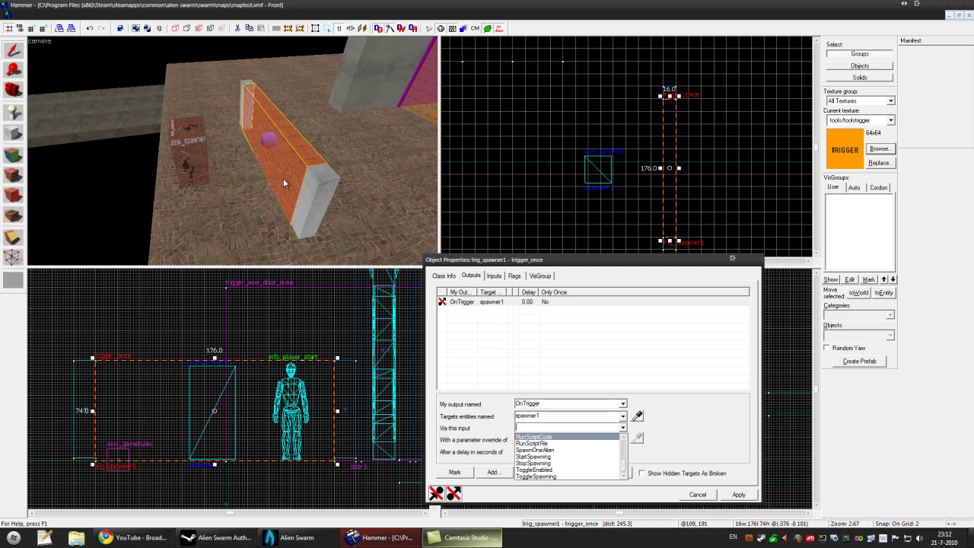
click(559, 460)
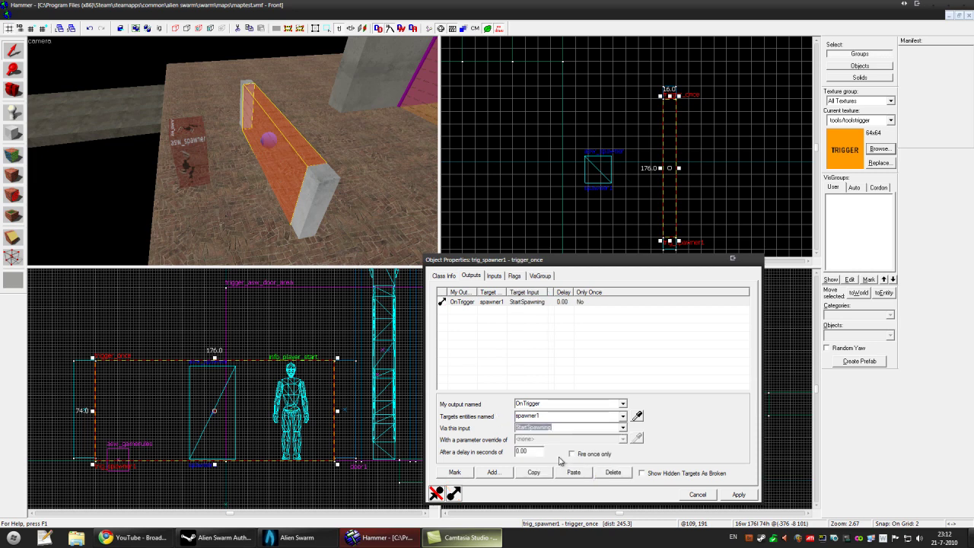
click(735, 496)
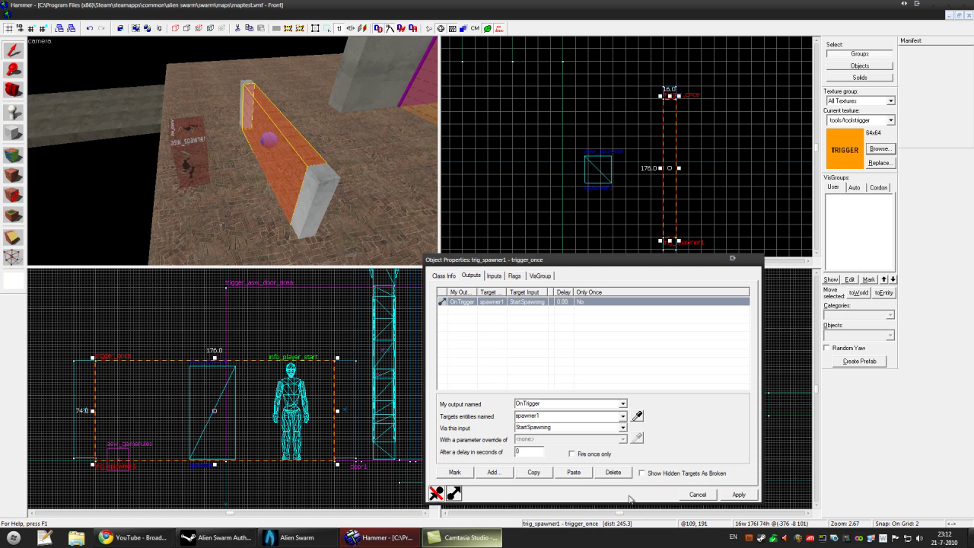
- Verify the incoming link in spawner1's Inputs tab, apply, and close Object Properties
click(446, 277)
click(493, 276)
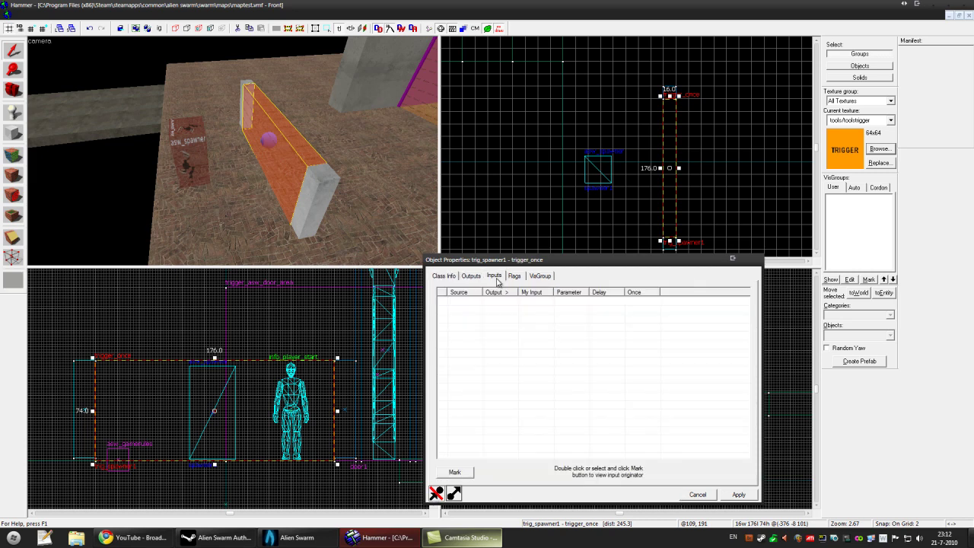
click(444, 276)
click(189, 152)
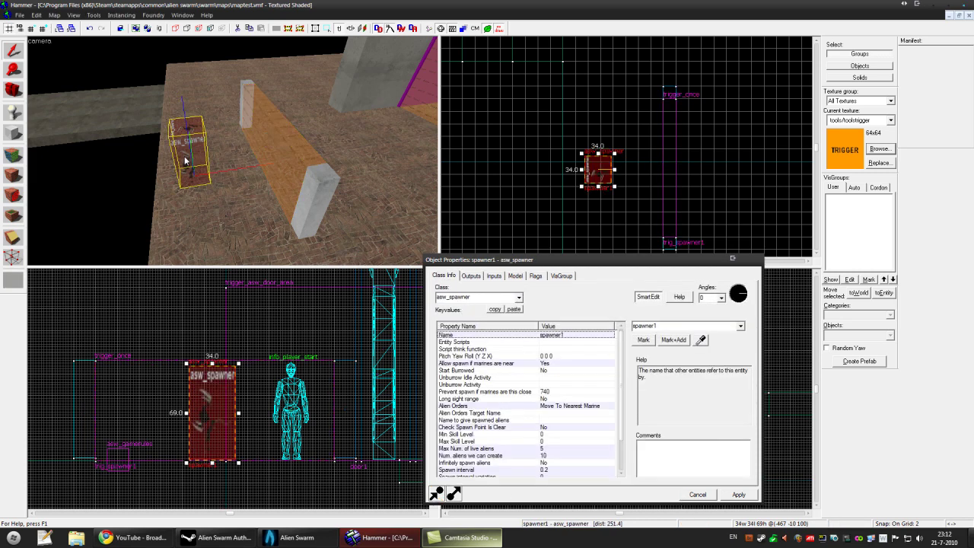
click(494, 277)
click(471, 276)
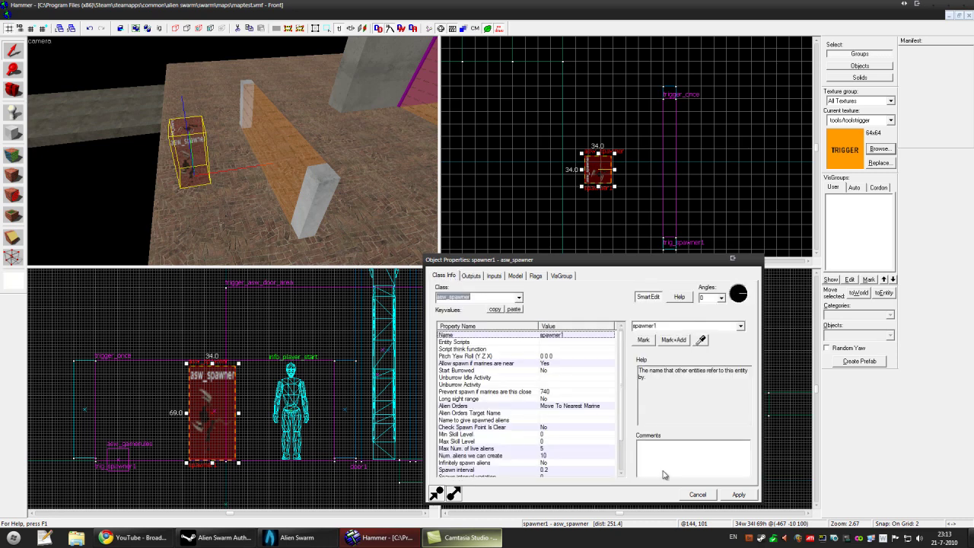
click(735, 496)
click(758, 261)
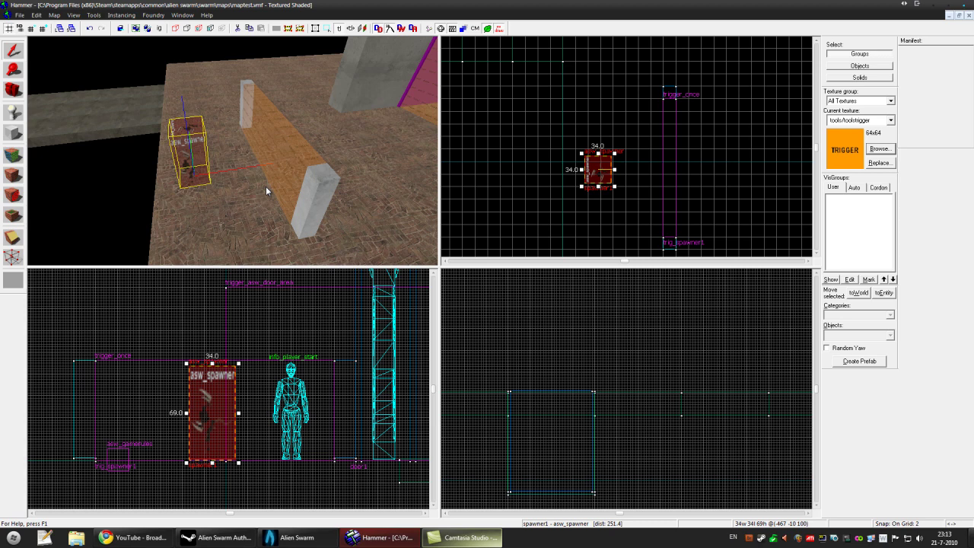
- Compile and launch the map via File > Run Map, then dismiss the compile log
drag(267, 187, 266, 186)
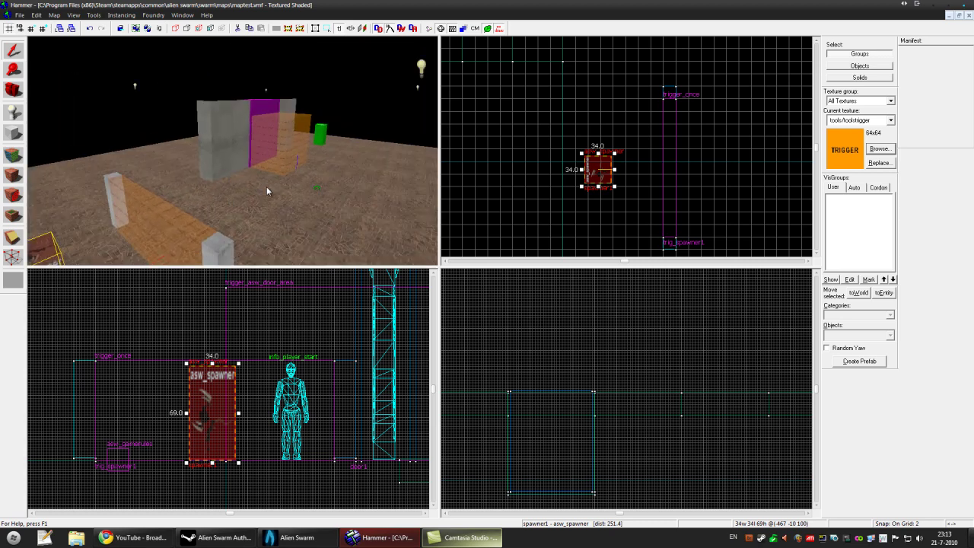
key(a)
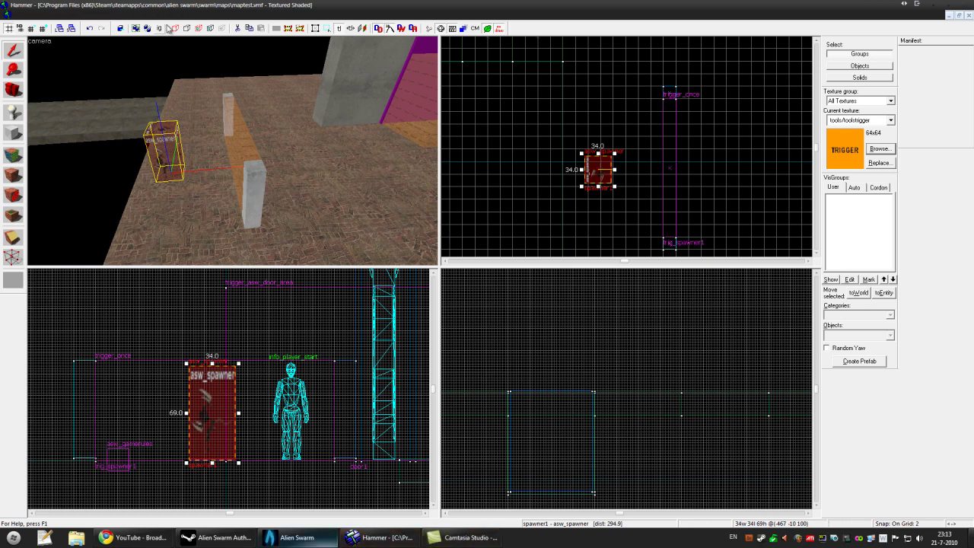
click(21, 14)
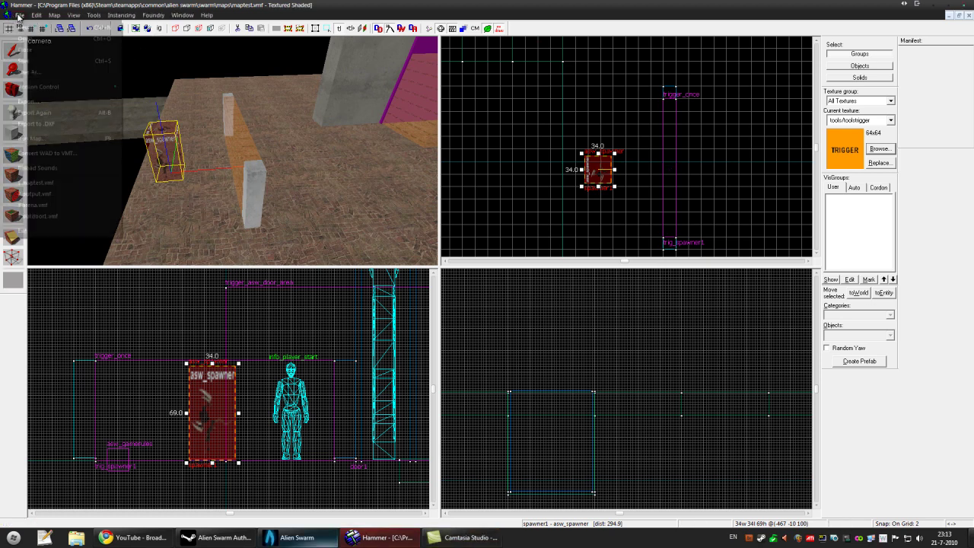
click(45, 142)
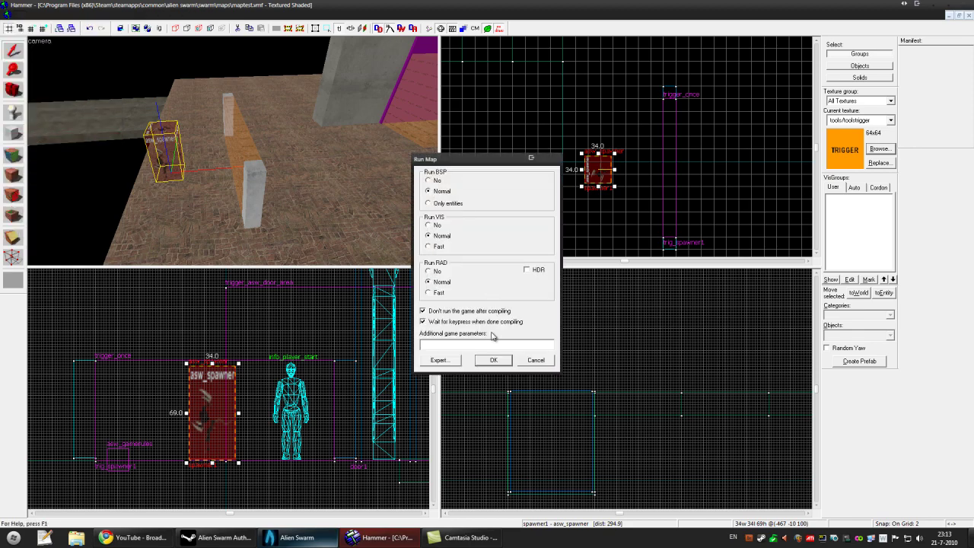
click(494, 360)
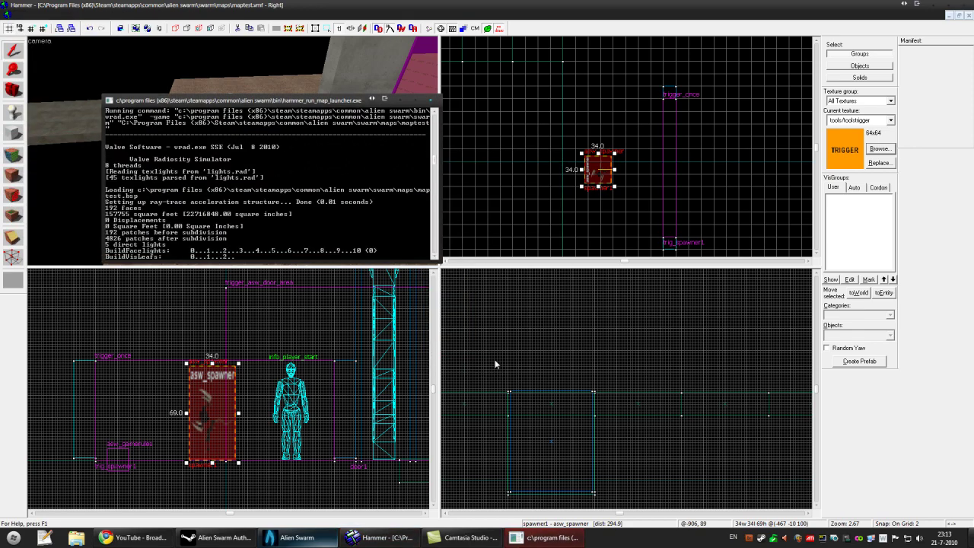
key(Return)
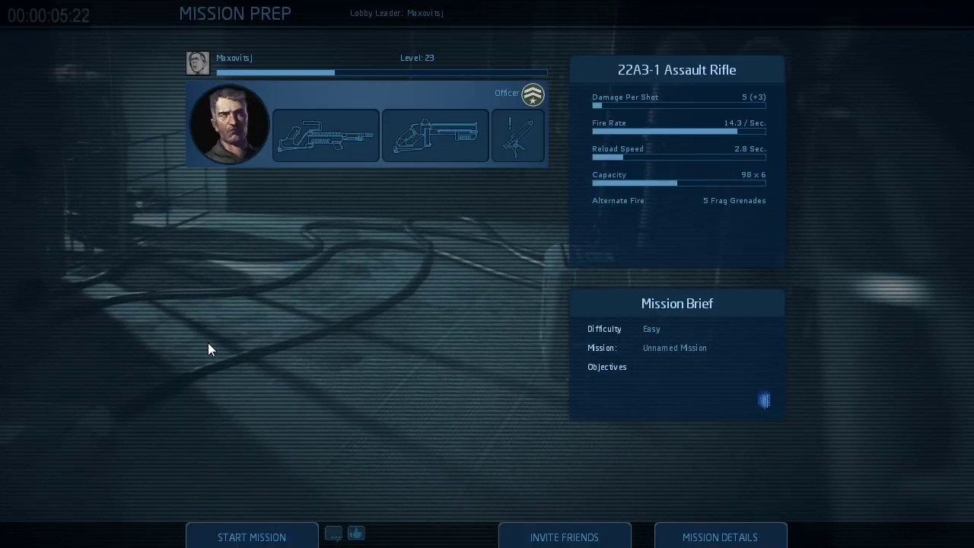
- Start the test mission, walk the marine left and shoot the spawned aliens
click(284, 535)
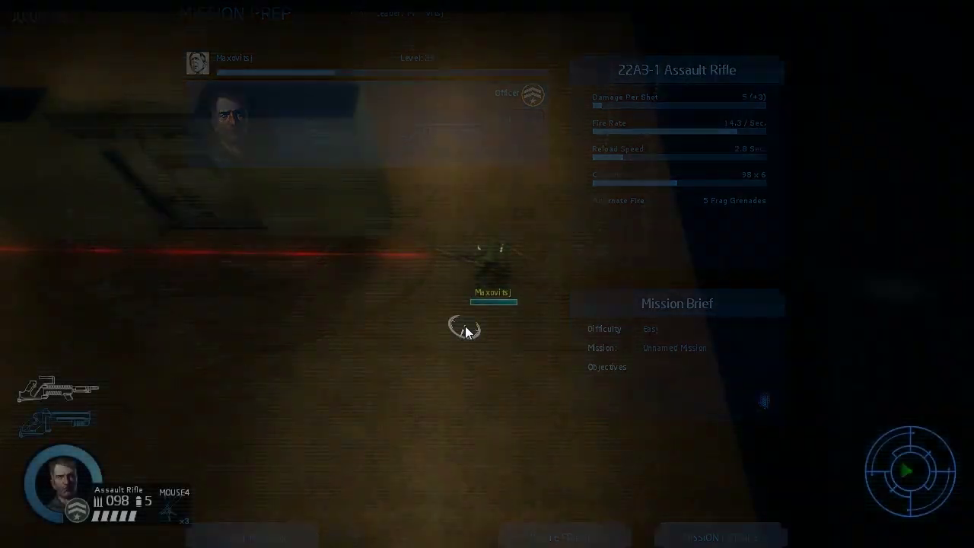
key(a)
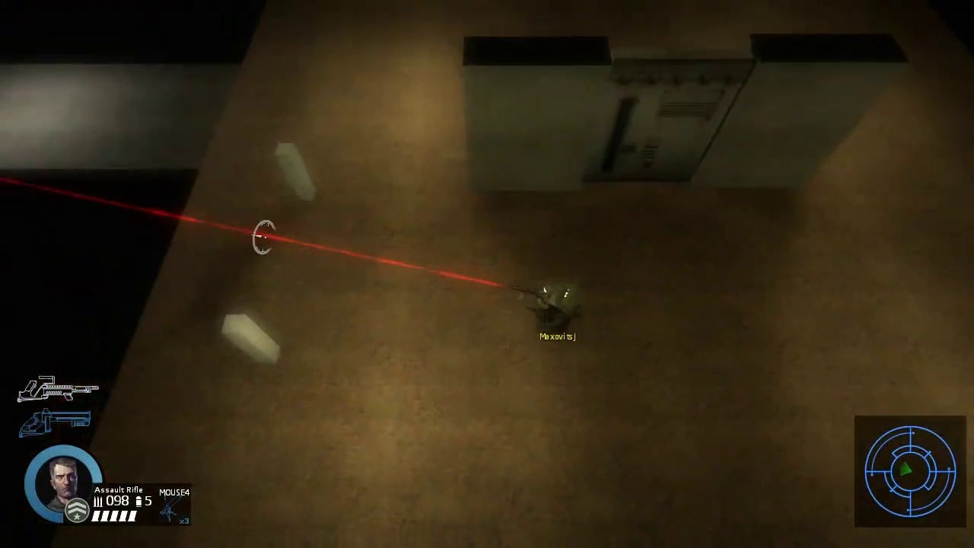
key(a)
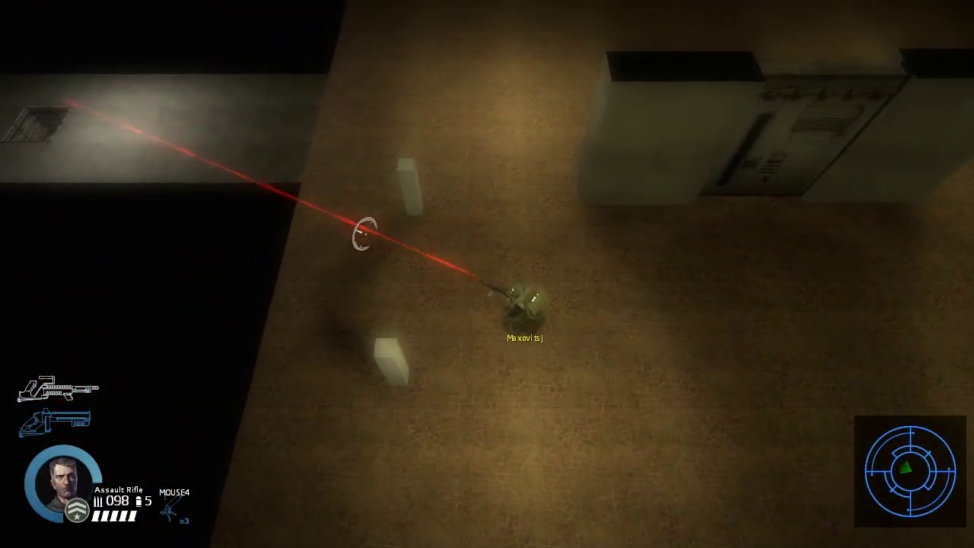
key(a)
mouse_move(467, 225)
mouse_down()
mouse_move(478, 198)
mouse_move(605, 212)
mouse_up()
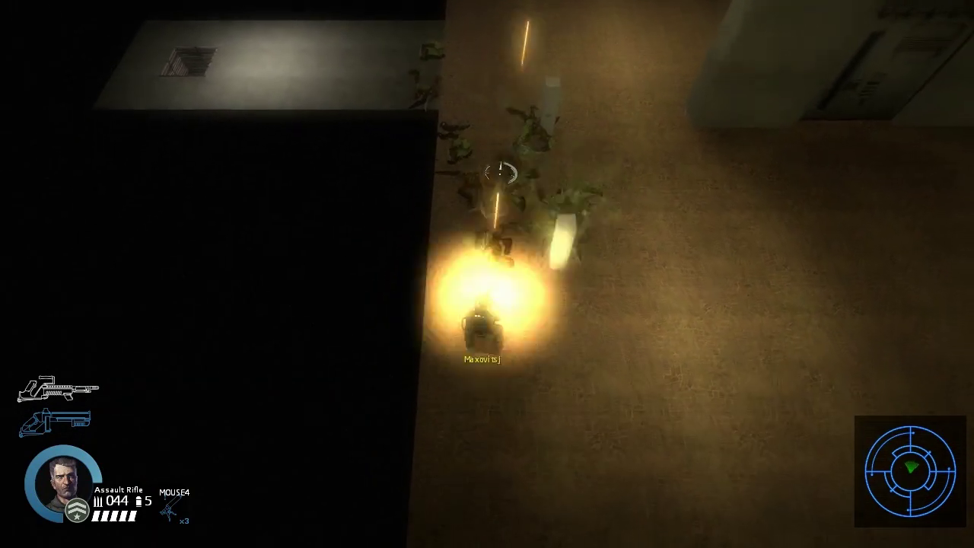
- Walk the marine up and left past the pillars toward the building
key(w)
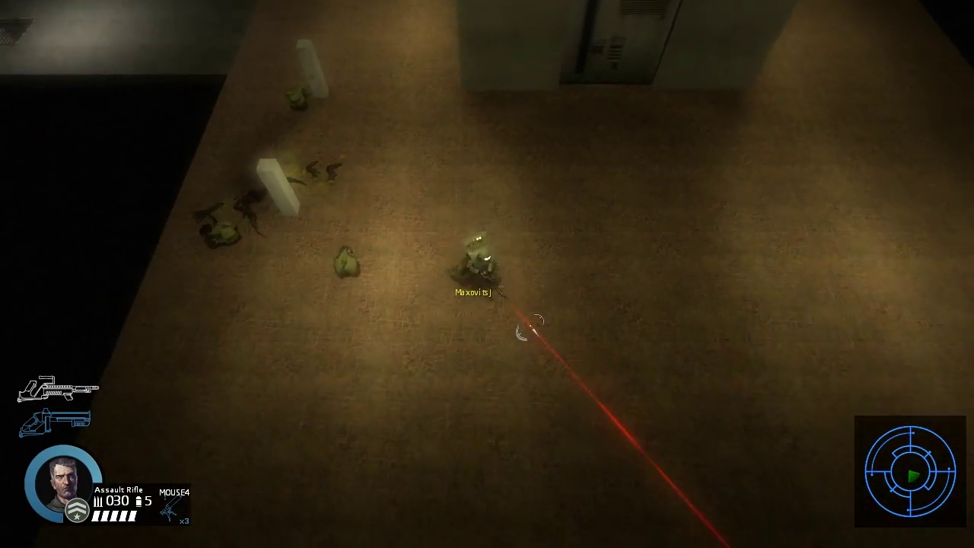
key(a)
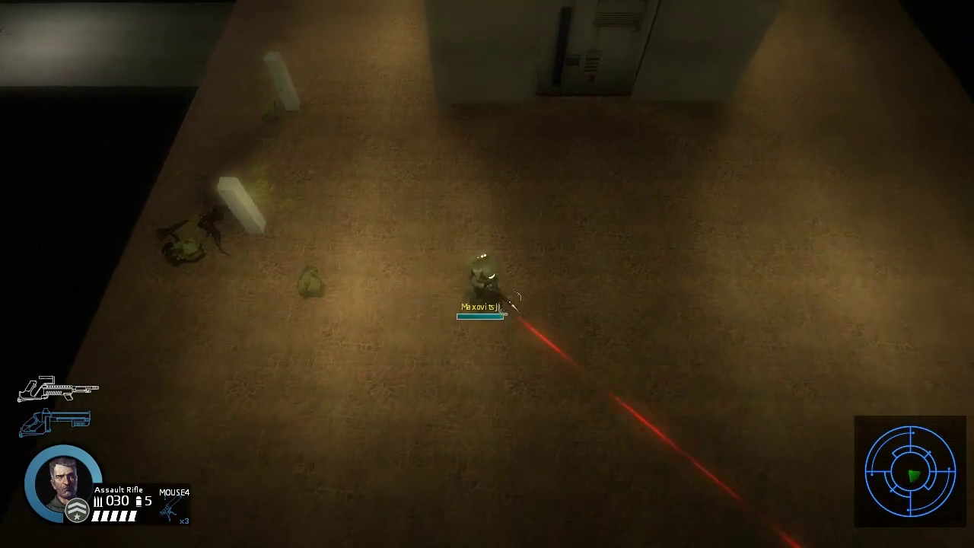
key(a)
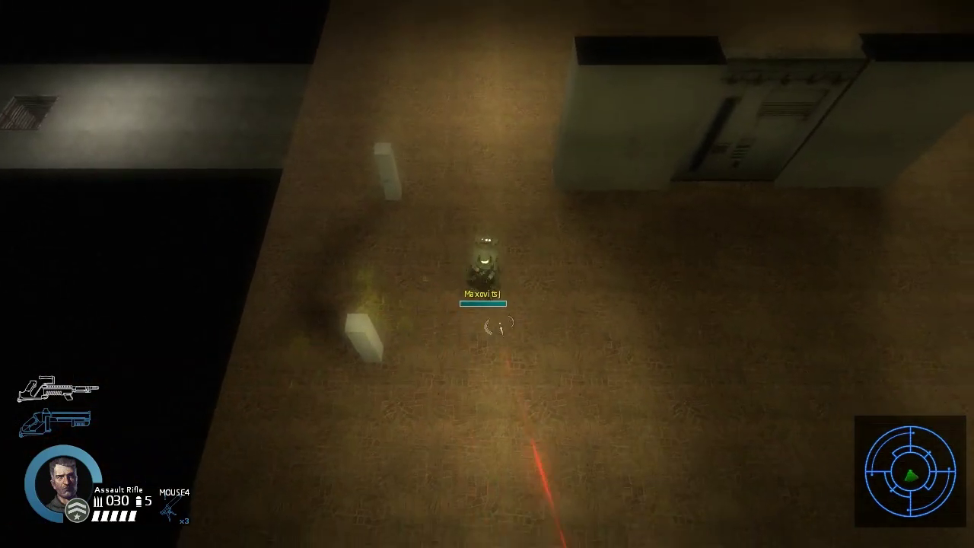
key(w)
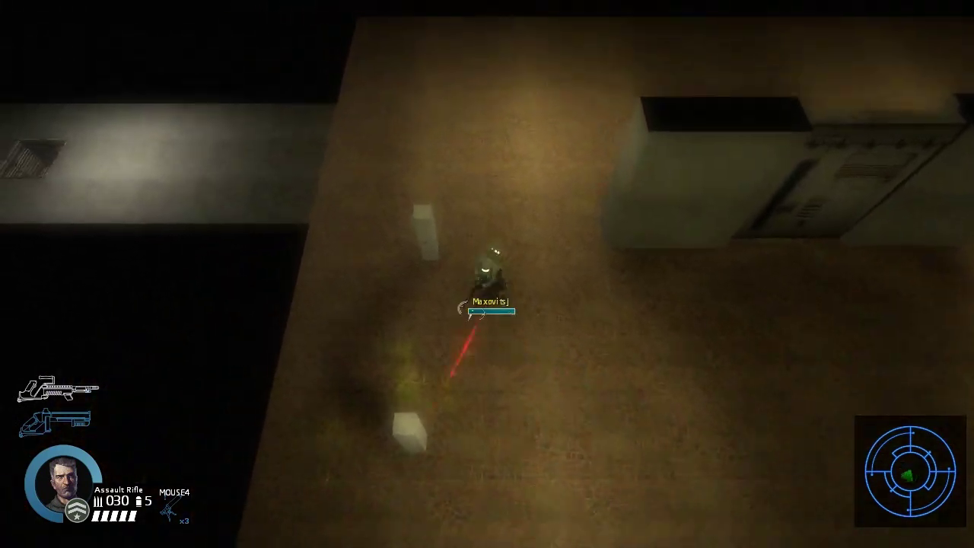
- Walk the marine in short moves around a pillar on the lit floor
key(s)
key(d)
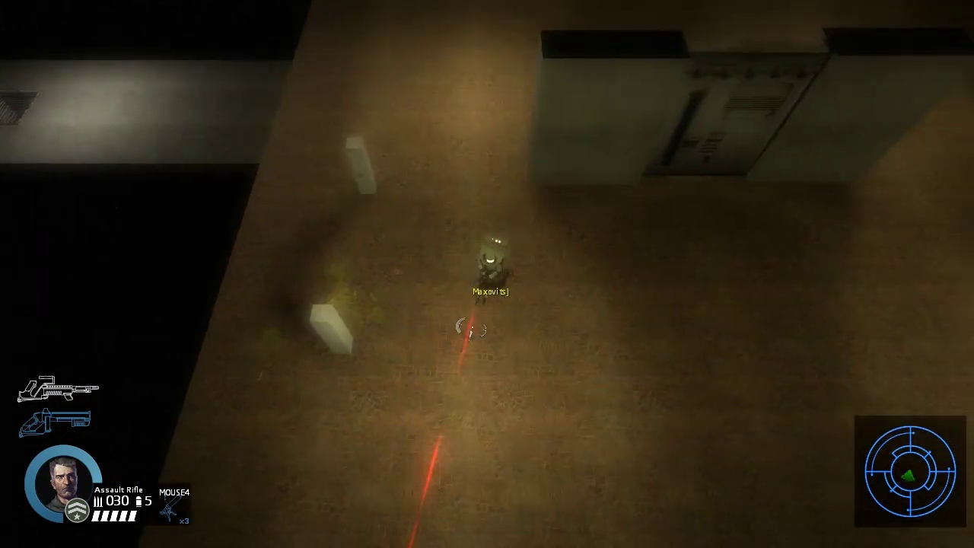
key(w)
key(a)
key(s)
key(a)
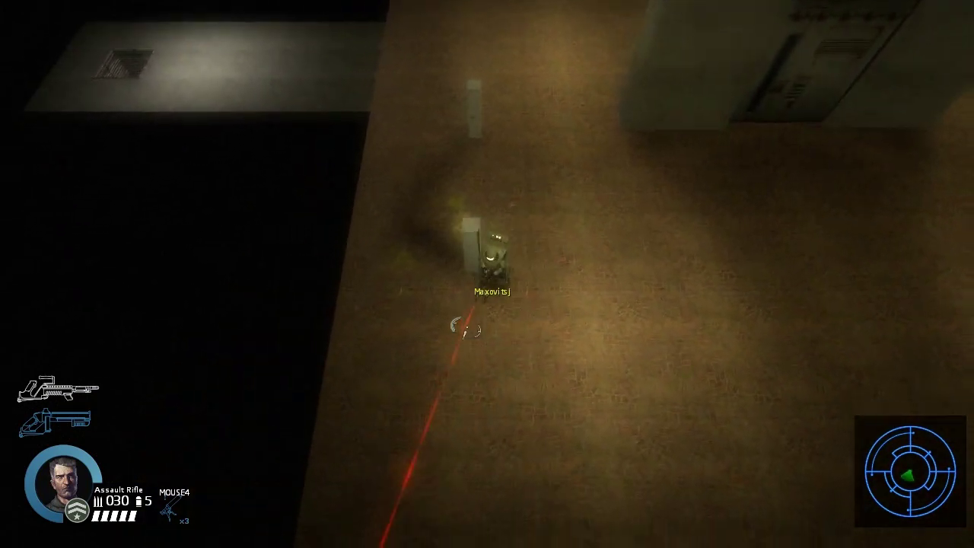
key(d)
key(w)
key(d)
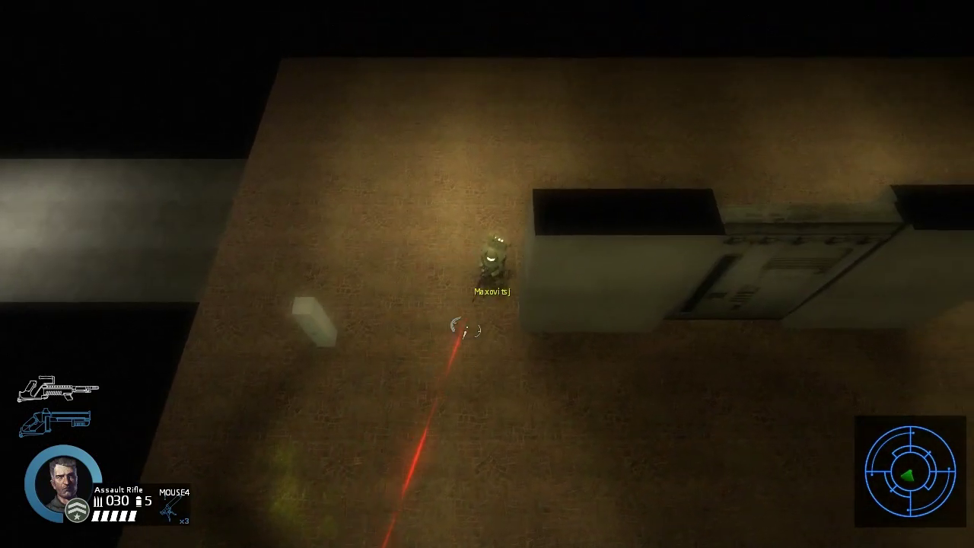
key(s)
key(a)
key(a)
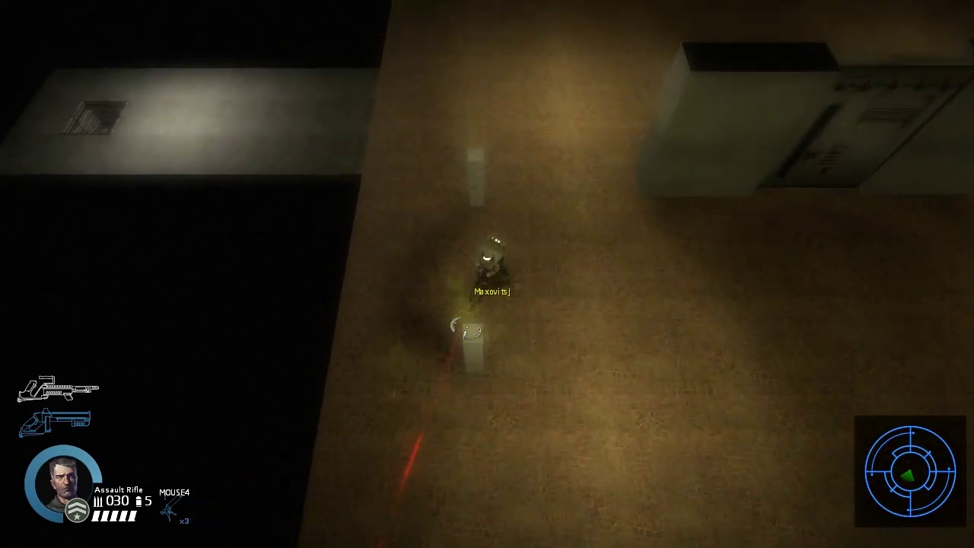
- Roam the marine back and forth across the floor between the pillars and building
key(w)
key(d)
key(s)
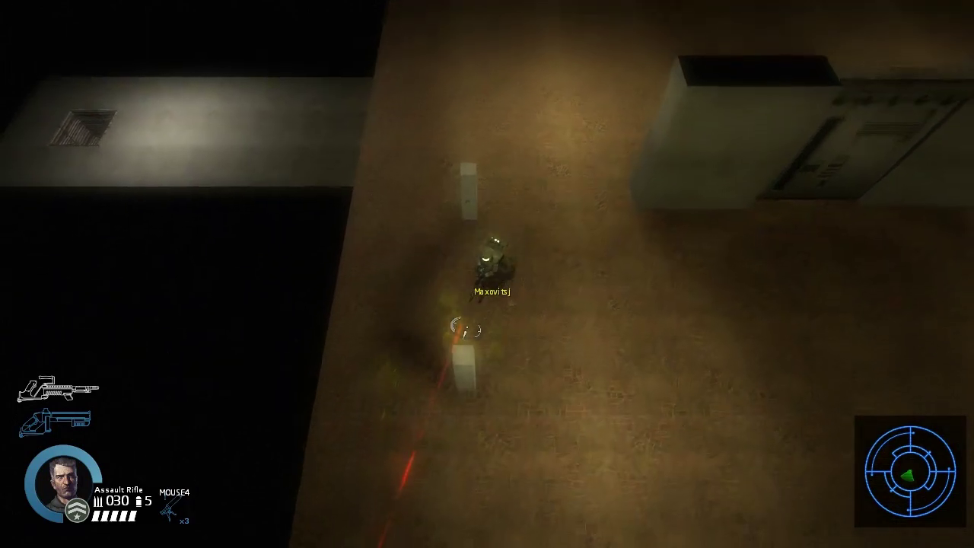
key(d)
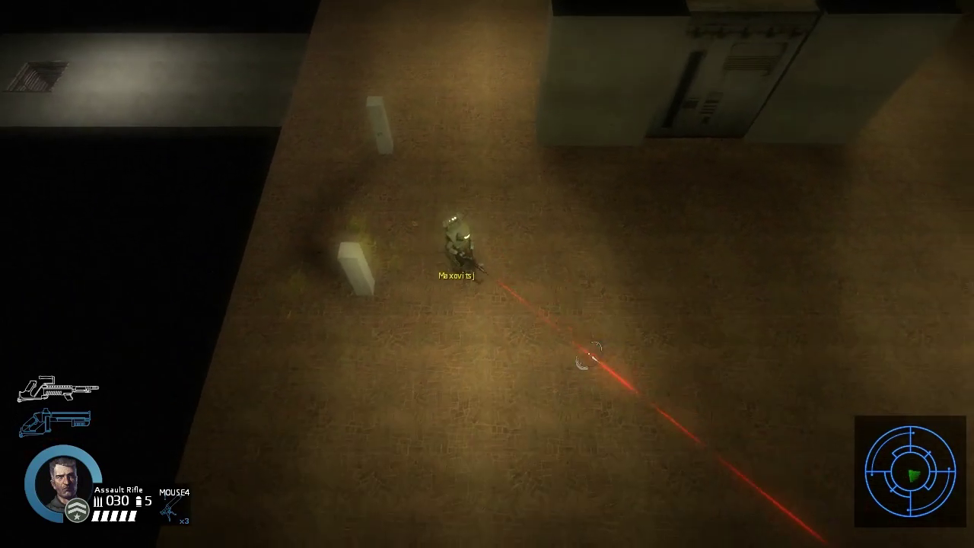
key(a)
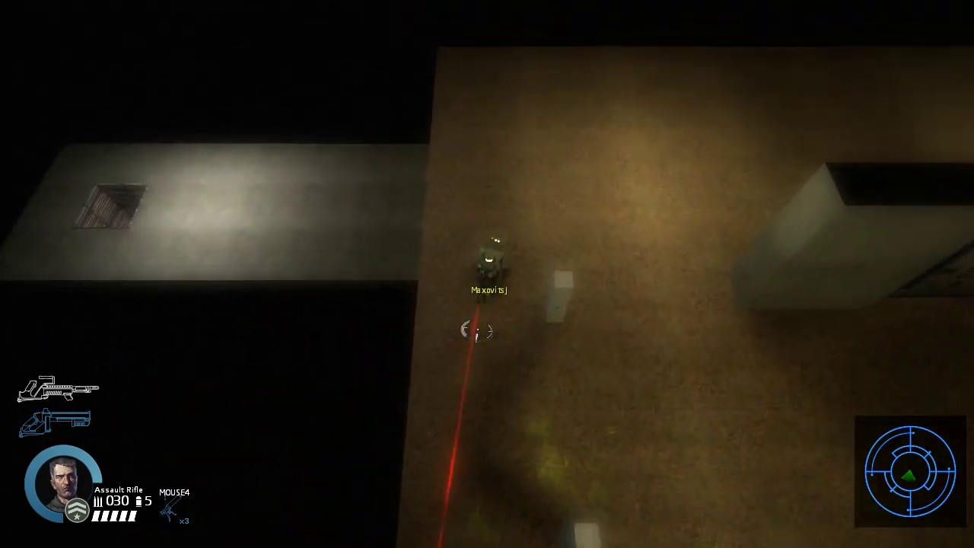
key(d)
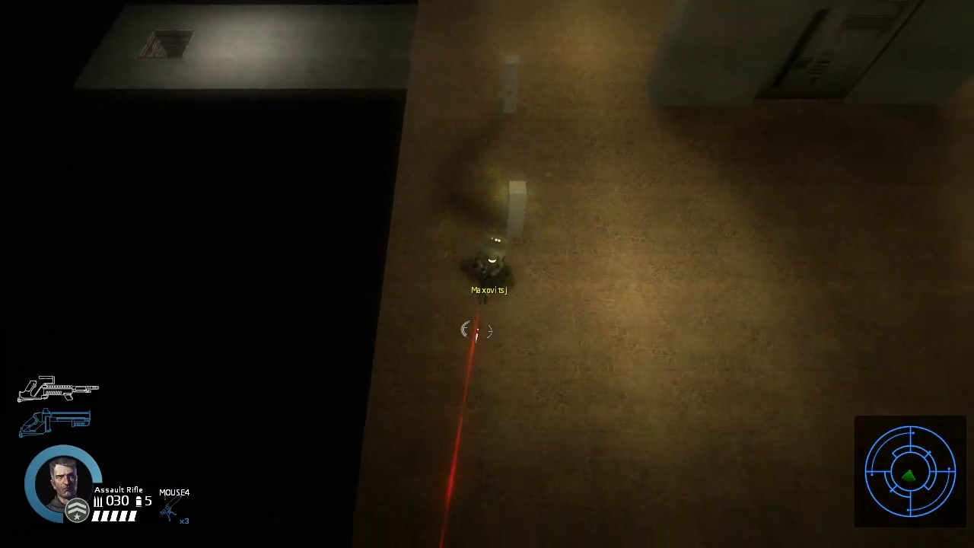
key(w)
key(w)
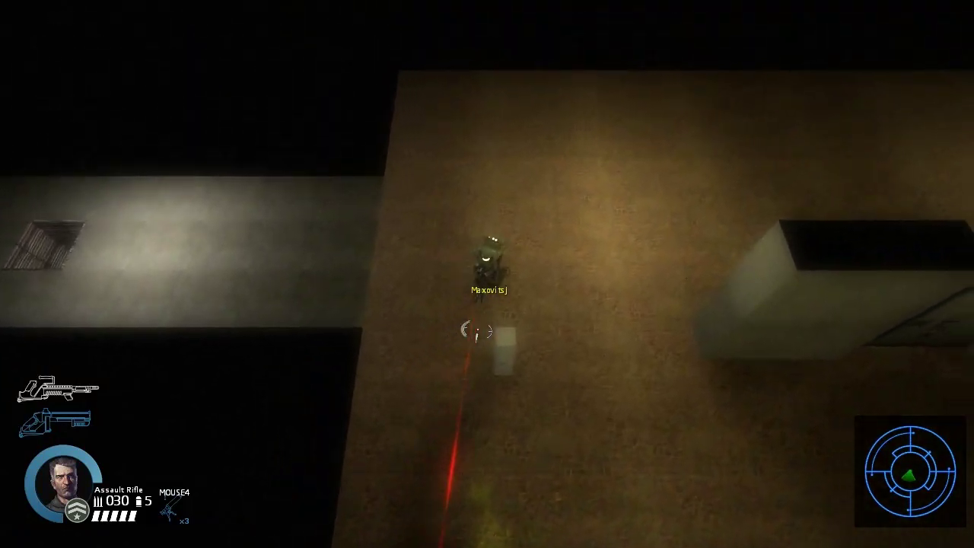
key(s)
key(s)
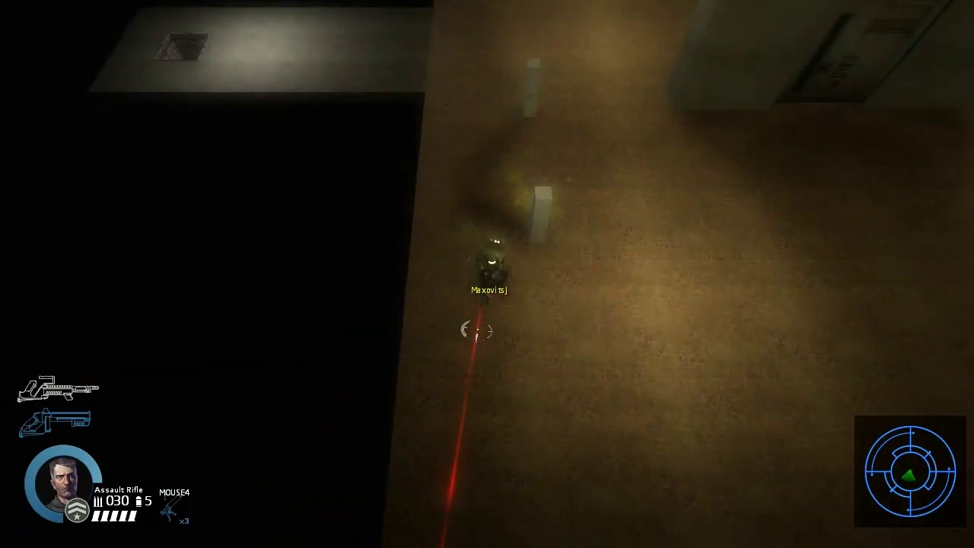
key(d)
key(w)
key(w)
key(d)
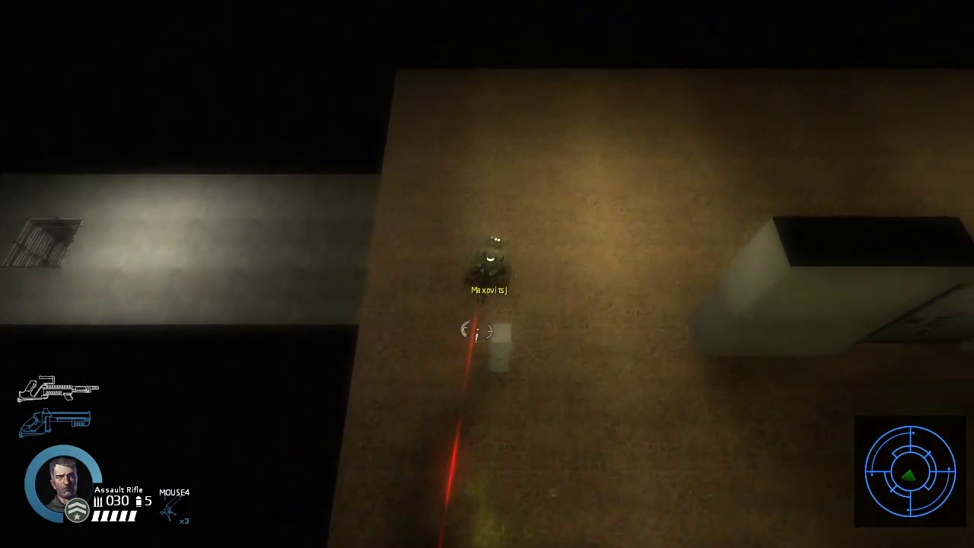
key(s)
key(a)
key(d)
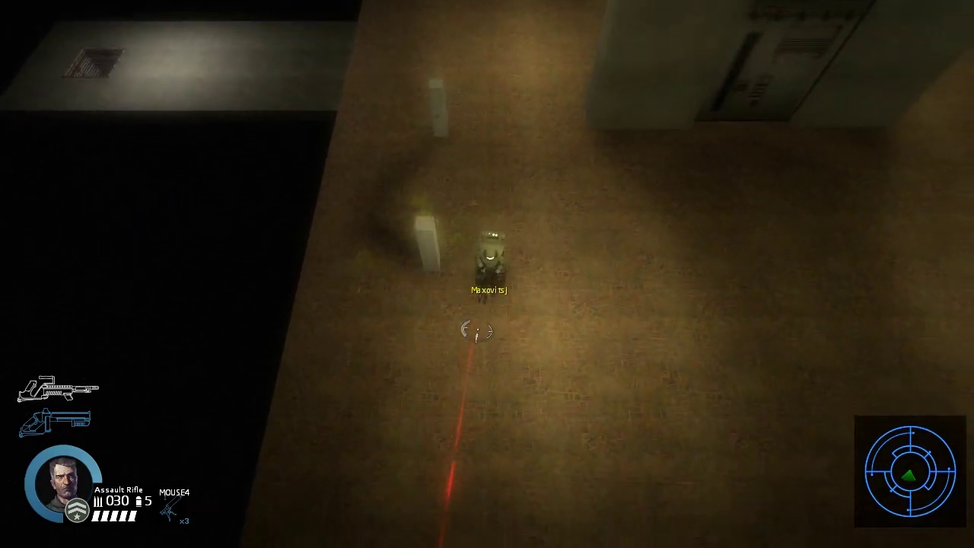
key(a)
key(w)
key(d)
key(w)
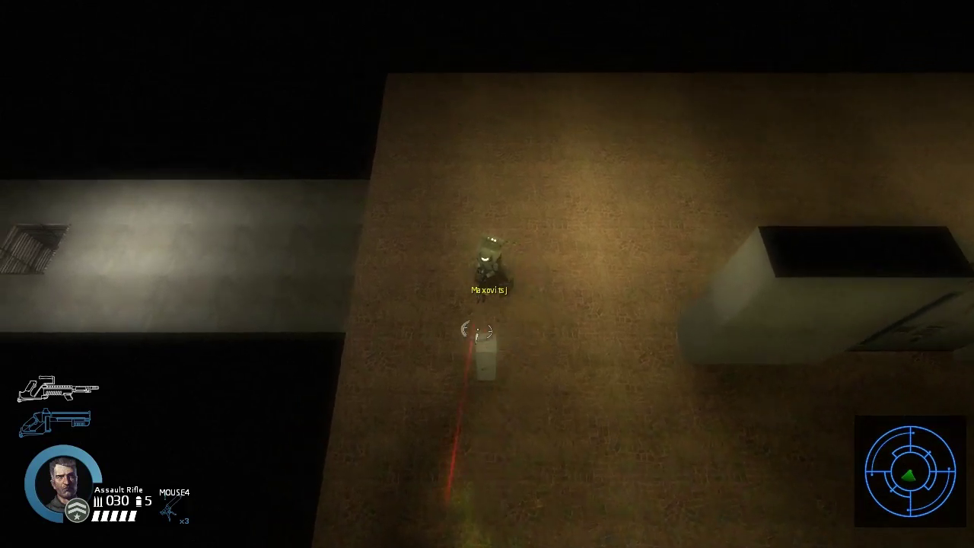
key(s)
key(a)
key(d)
key(w)
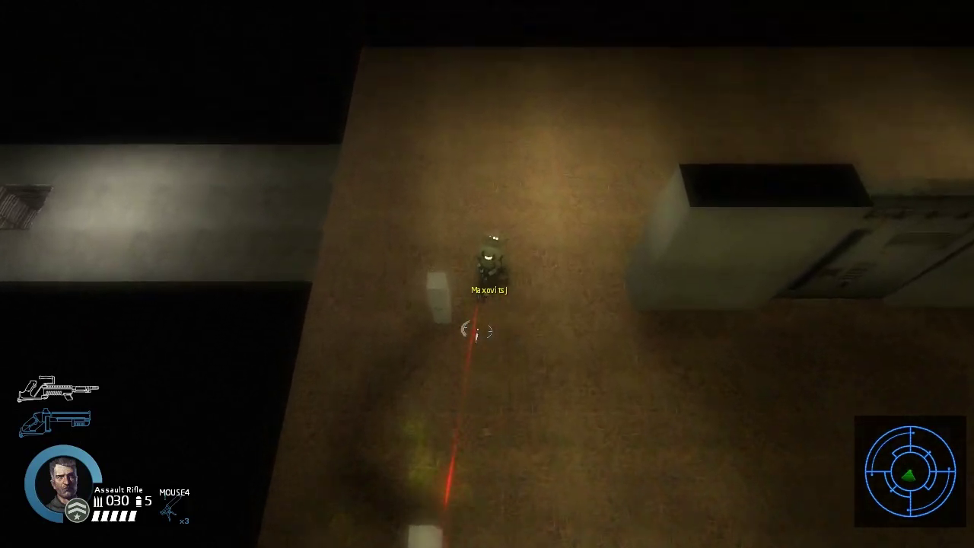
key(a)
key(s)
key(d)
key(d)
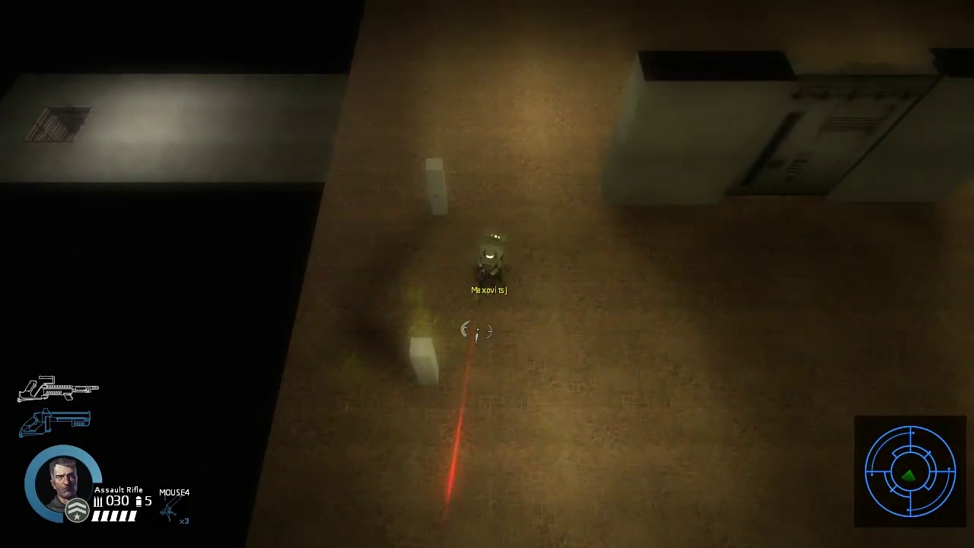
key(w)
key(a)
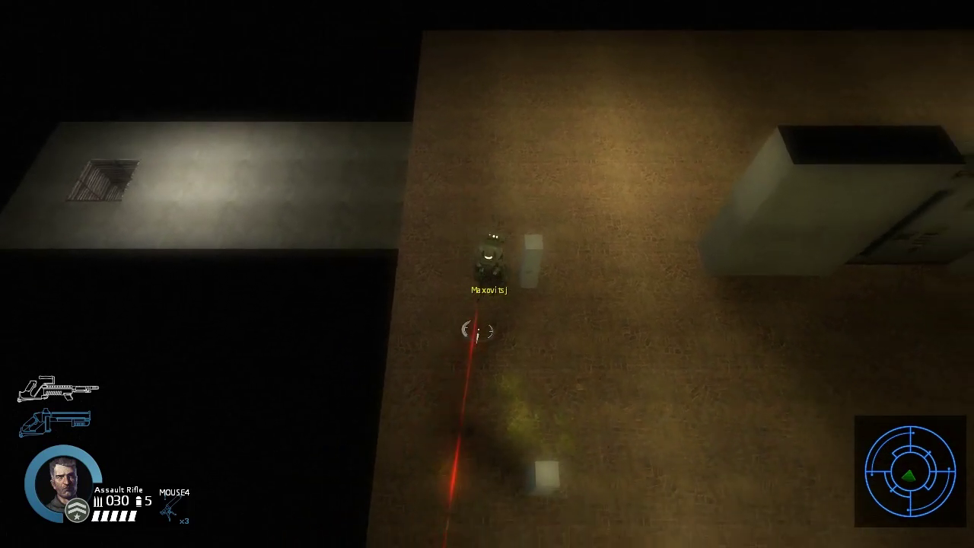
key(s)
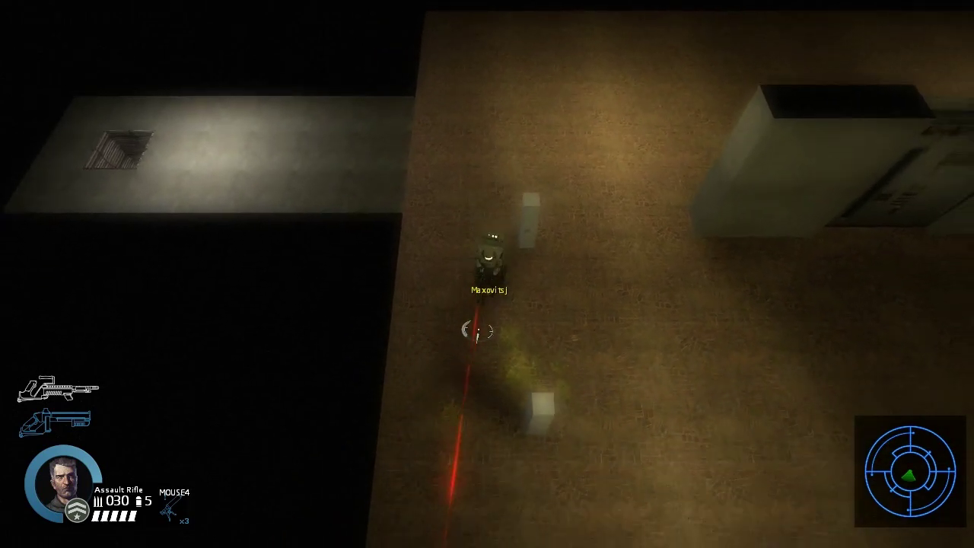
key(d)
key(w)
key(d)
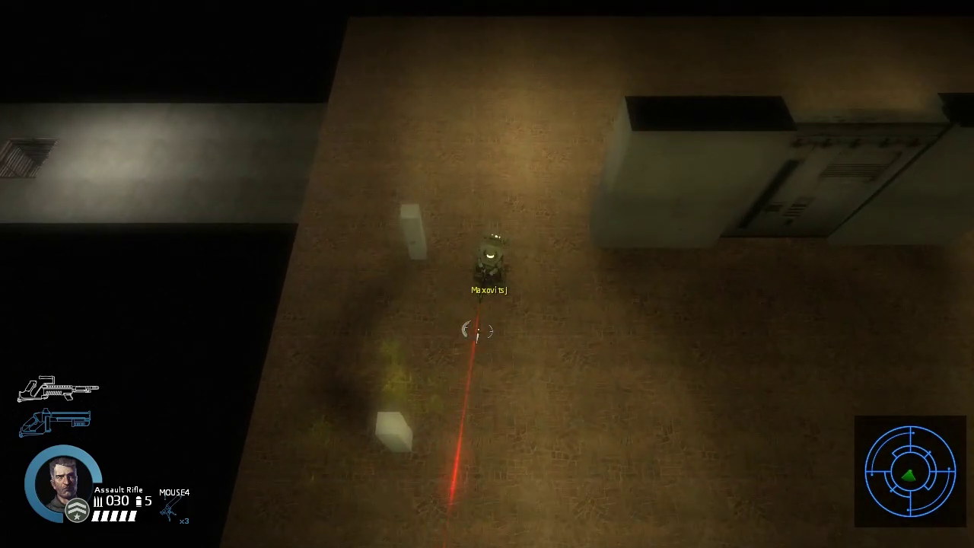
key(w)
key(a)
key(a)
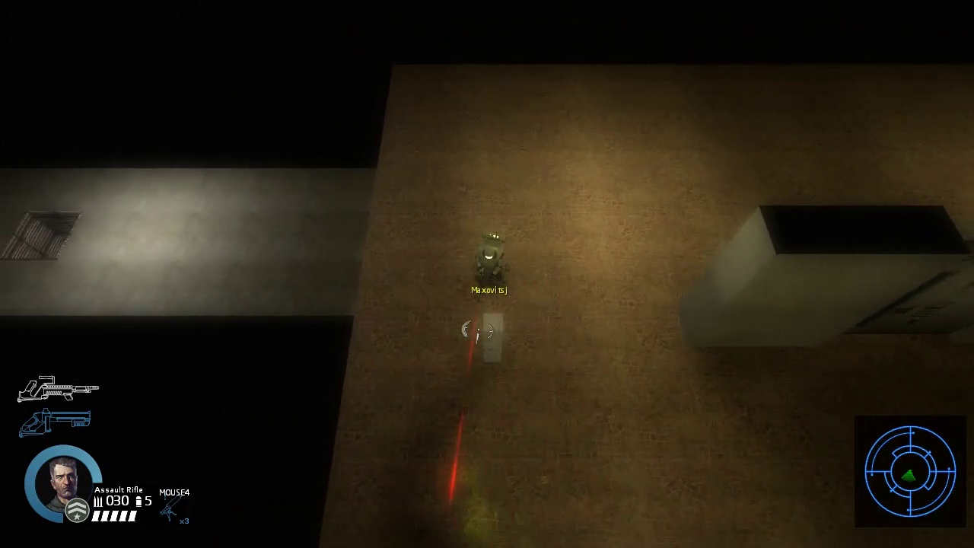
key(d)
key(w)
key(d)
key(w)
key(d)
key(s)
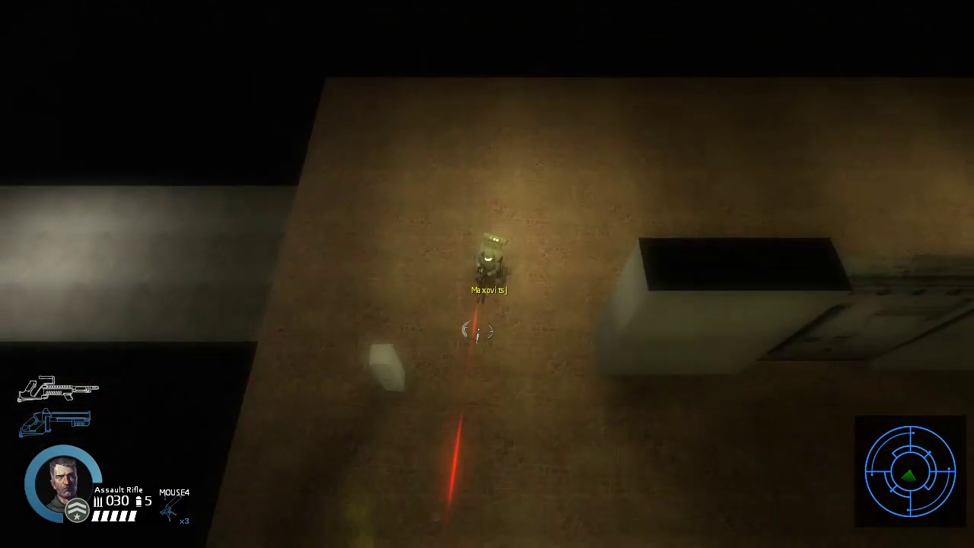
key(s)
key(s)
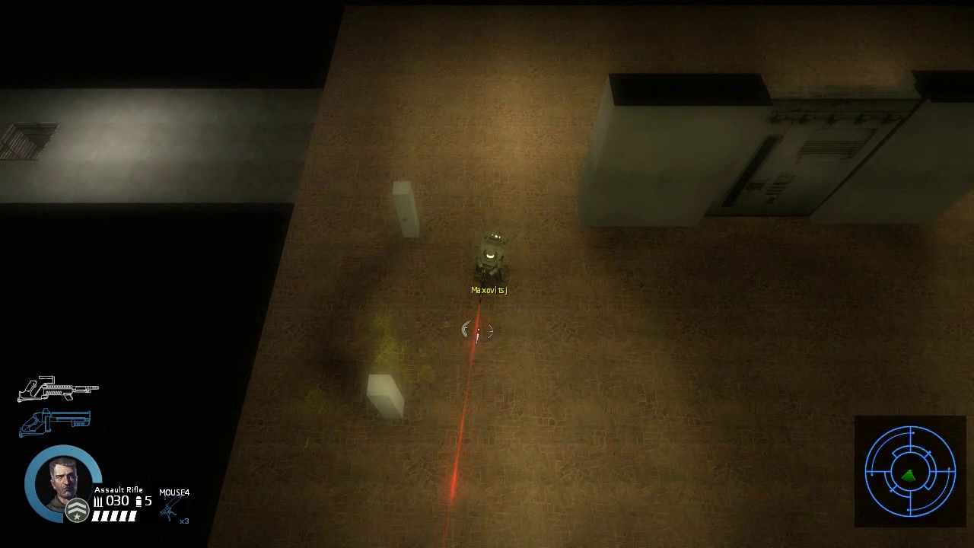
key(a)
key(w)
key(a)
key(a)
key(s)
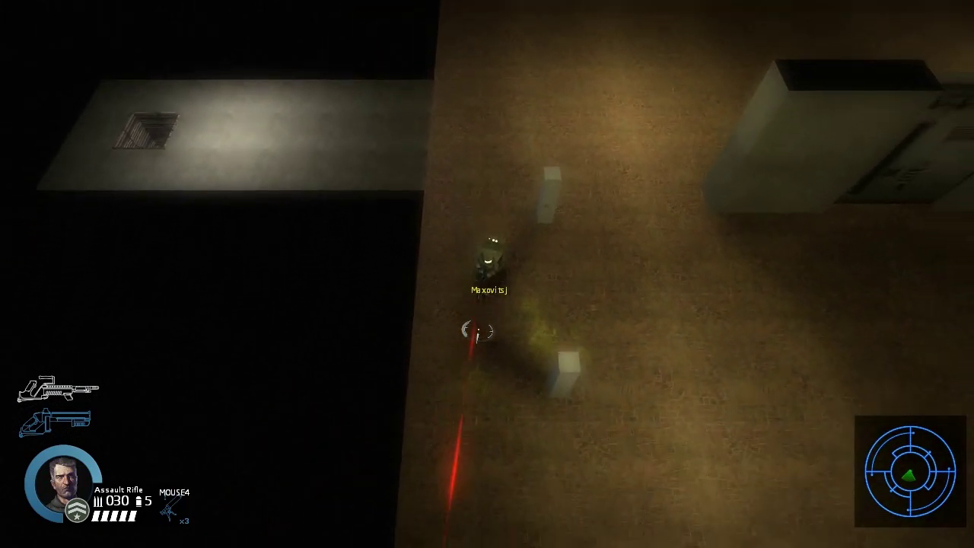
key(d)
key(d)
key(w)
key(w)
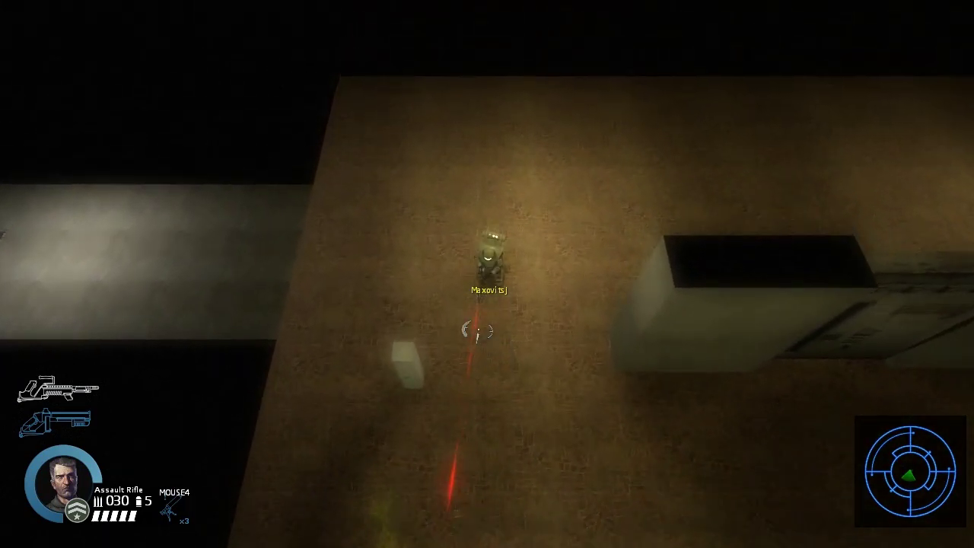
key(s)
key(s)
key(s)
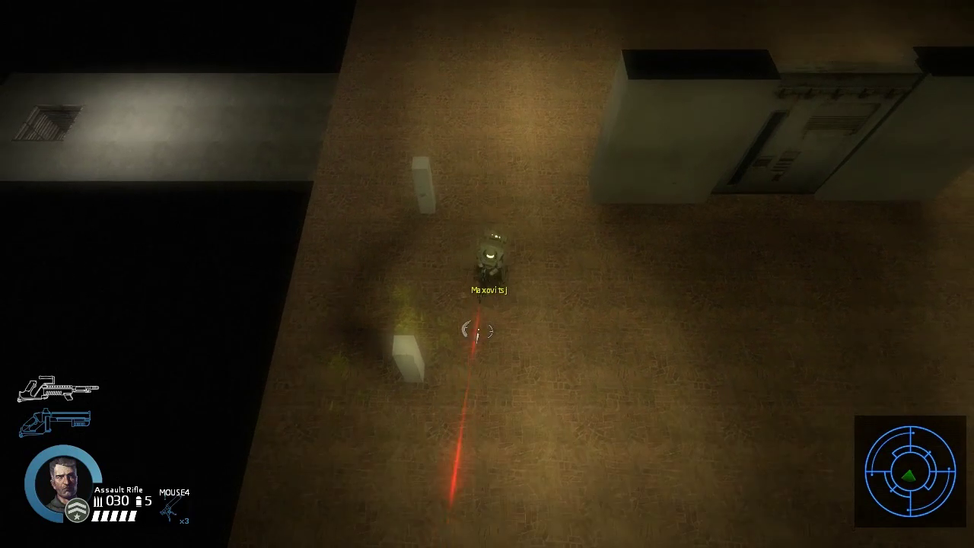
key(w)
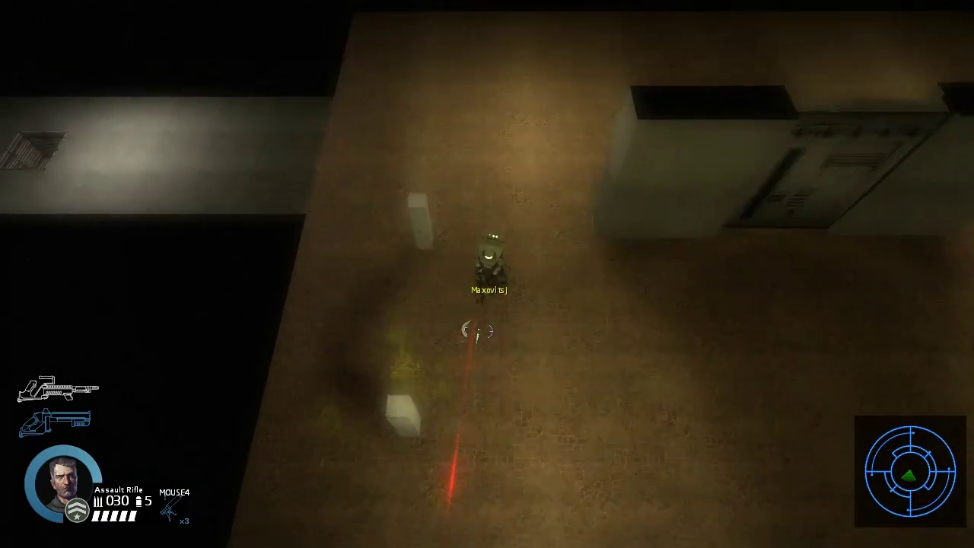
key(w)
key(a)
key(a)
key(d)
key(s)
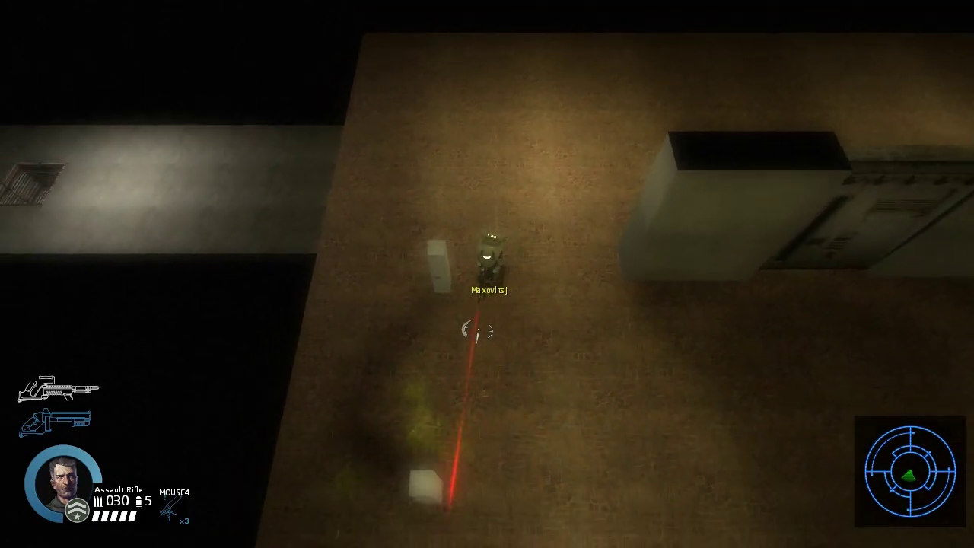
key(a)
key(s)
key(w)
key(w)
key(d)
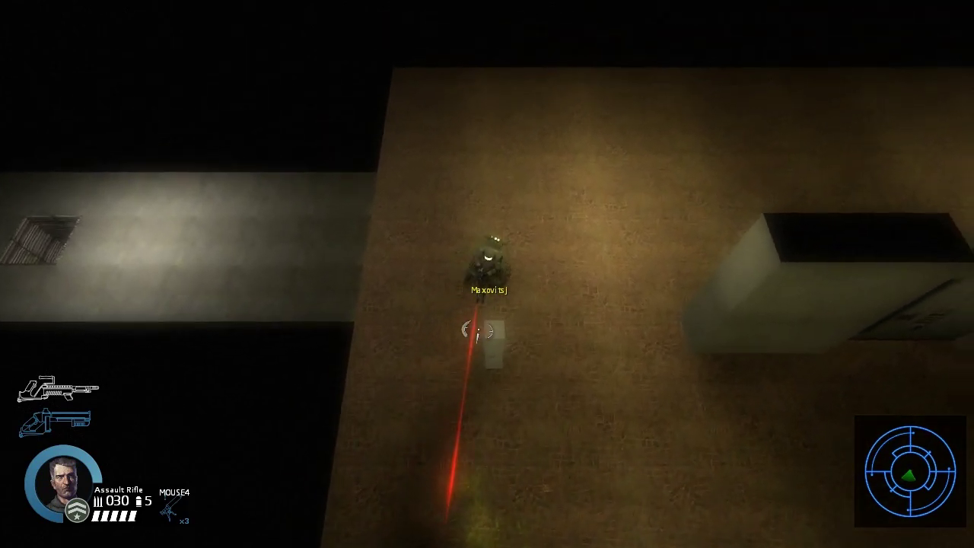
key(s)
key(s)
key(s)
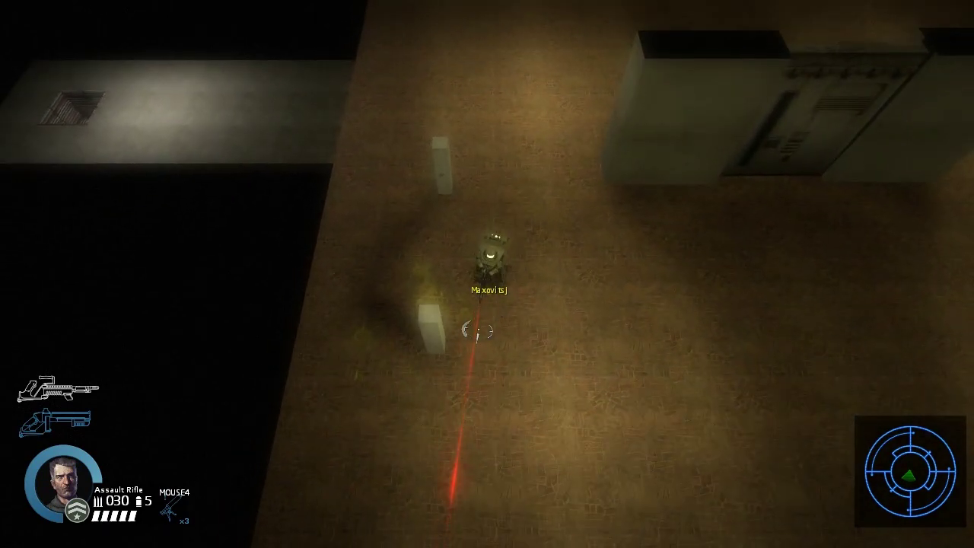
key(d)
key(a)
key(a)
key(w)
key(a)
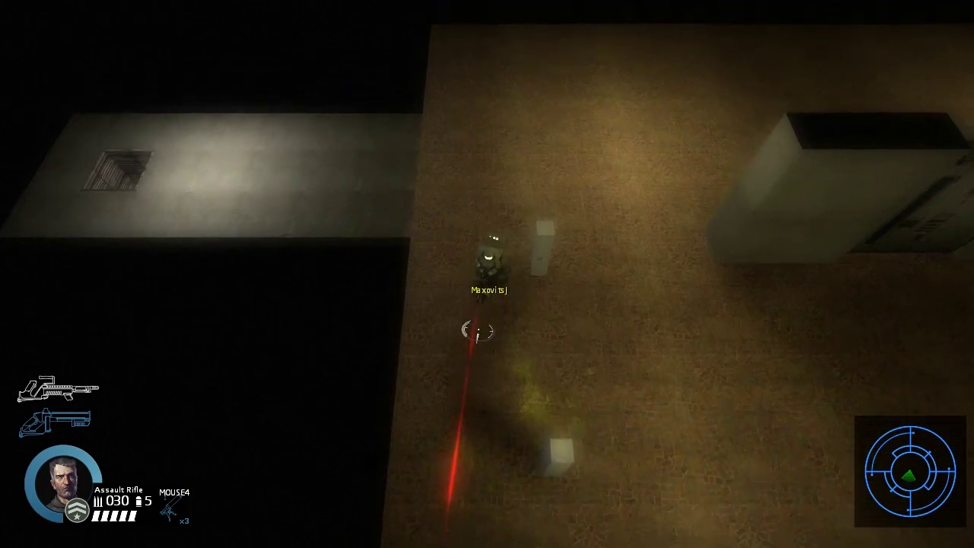
key(w)
key(d)
key(s)
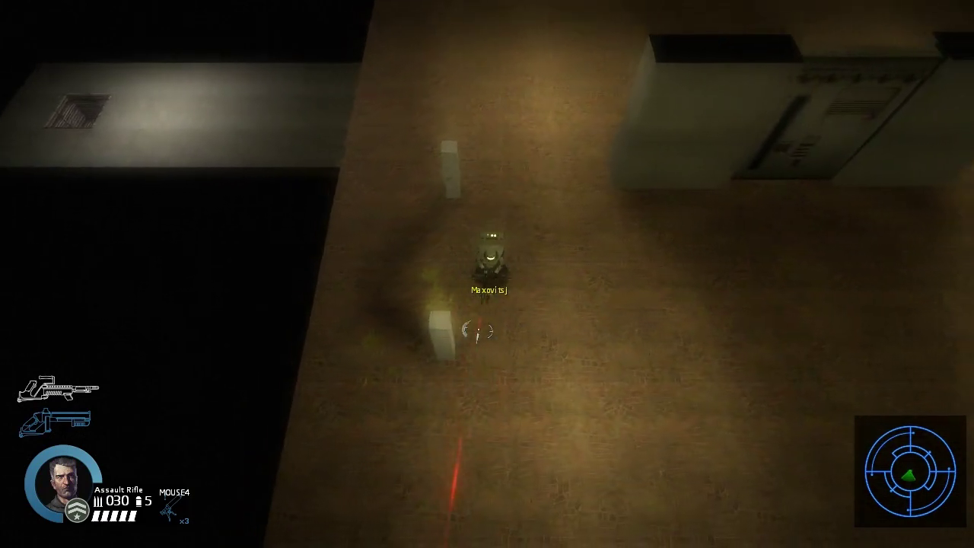
key(d)
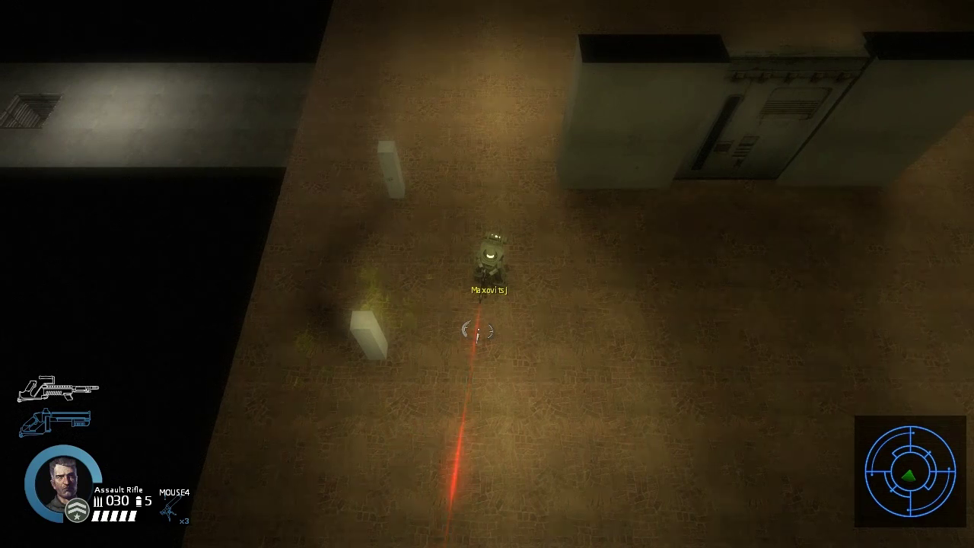
- Bring the marine back between the pillars where the trigger stood
key(a)
key(w)
key(a)
key(w)
key(d)
key(s)
key(d)
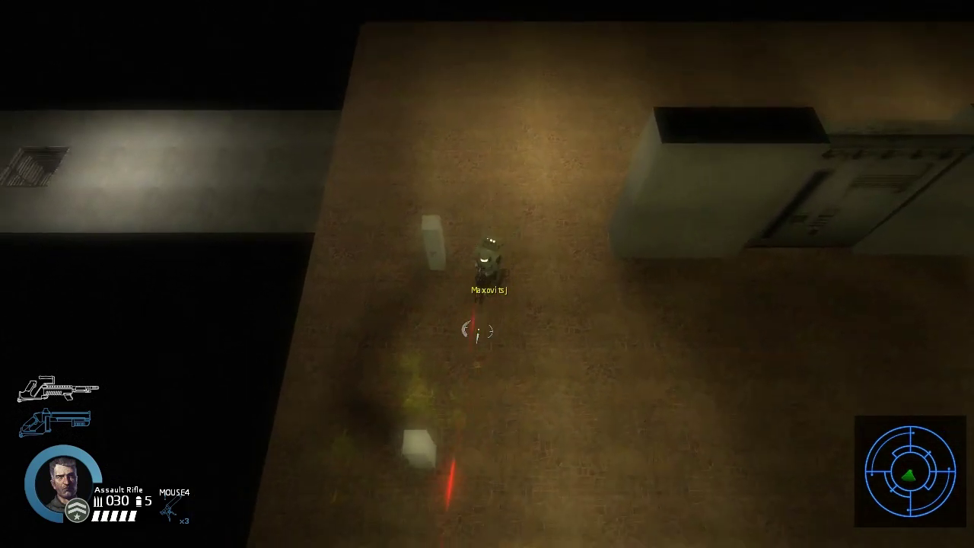
key(s)
key(a)
key(s)
key(d)
key(w)
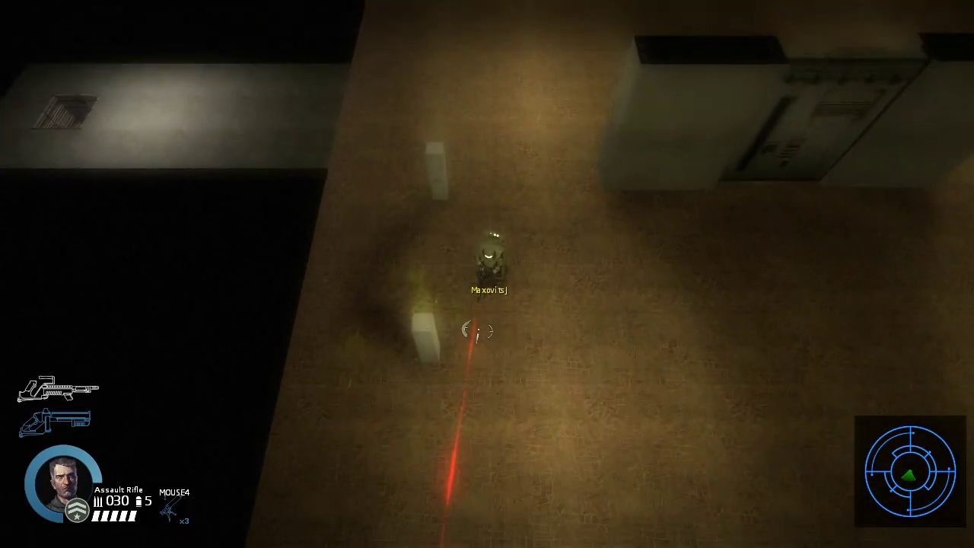